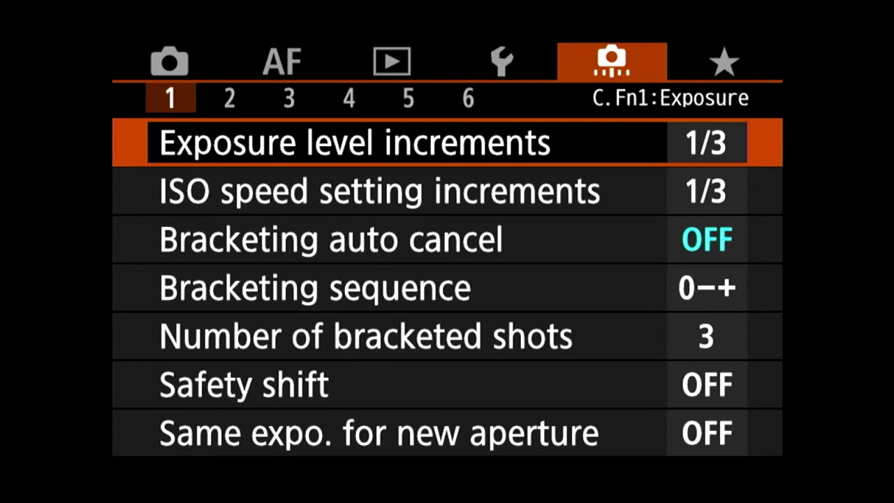
Compare the exposure level increment options and set the increments to 1/3-stop
key("Return")
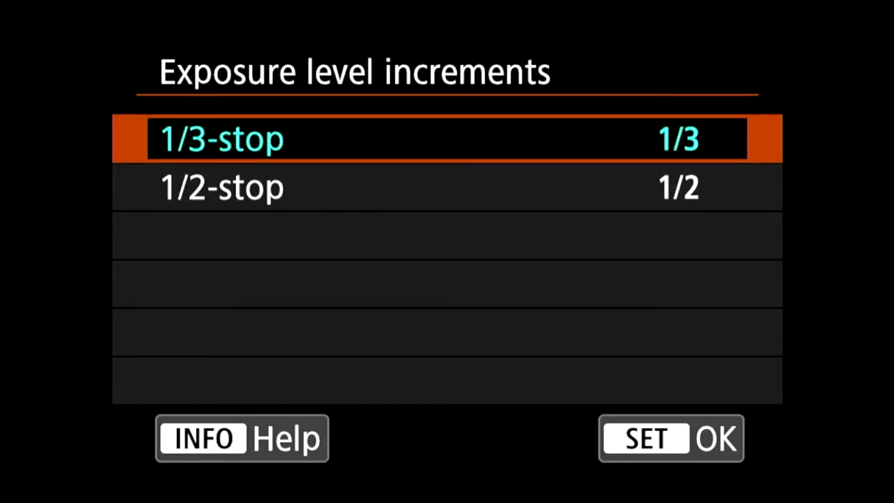
key("Down")
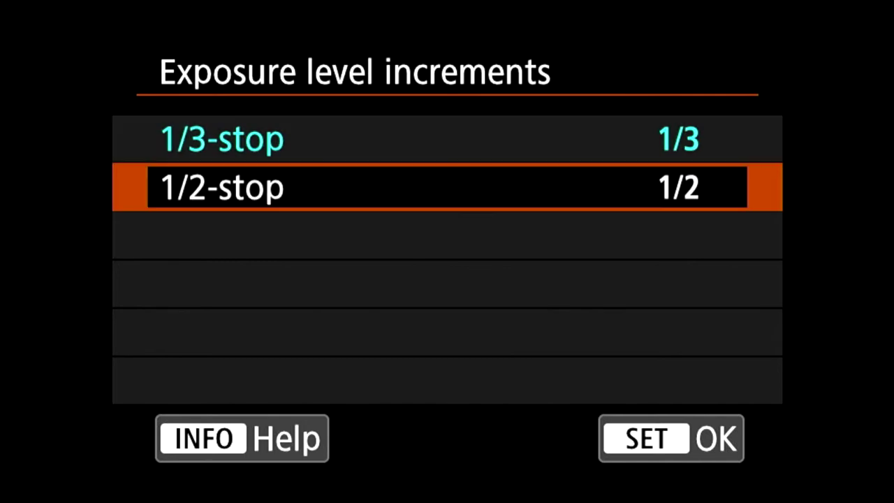
key("Up")
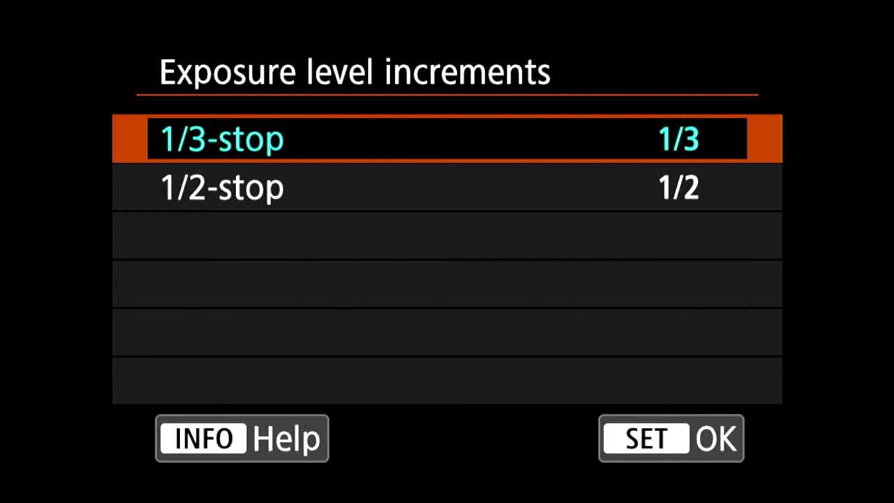
key("Return")
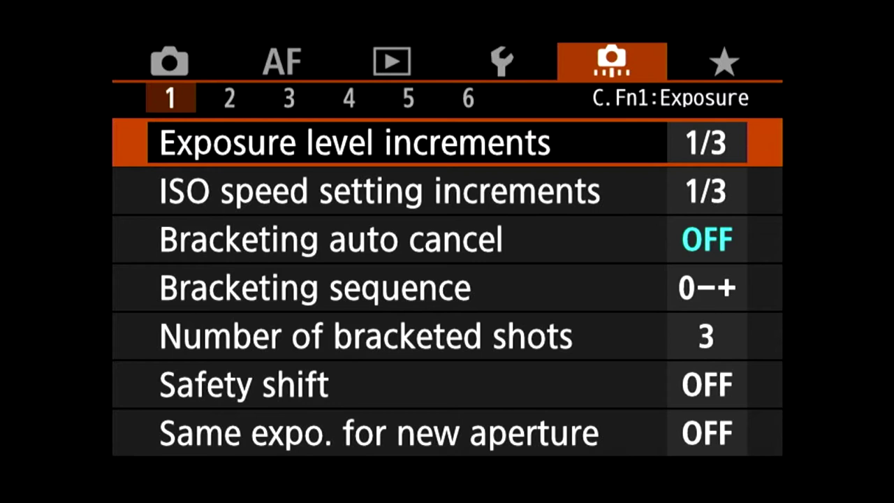
Check the ISO speed setting increments and set Bracketing auto cancel to Disable
key("Down")
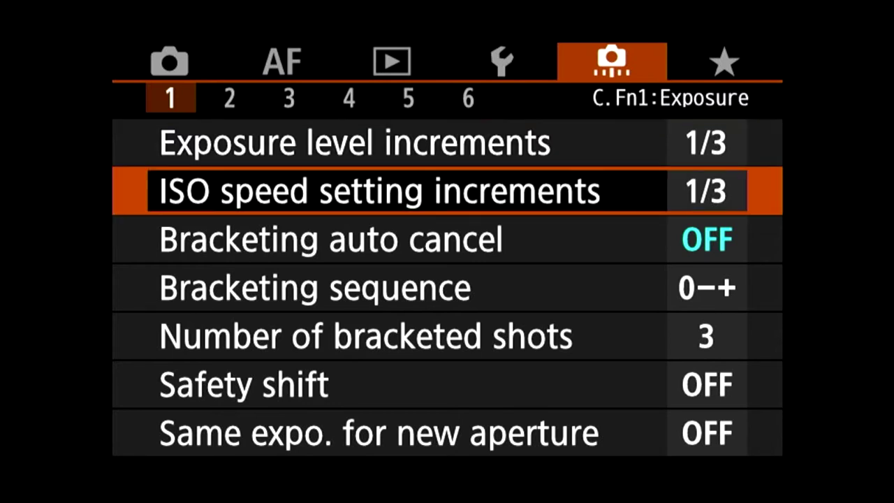
key("Return")
key("Down")
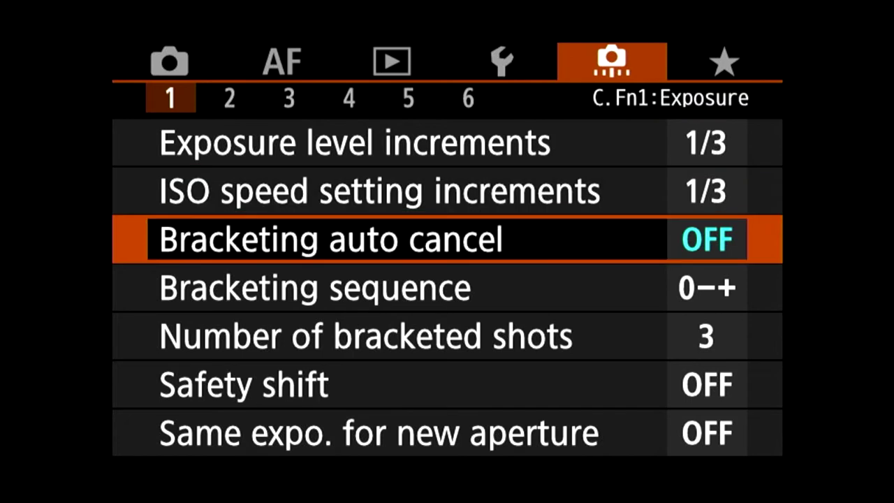
key("Return")
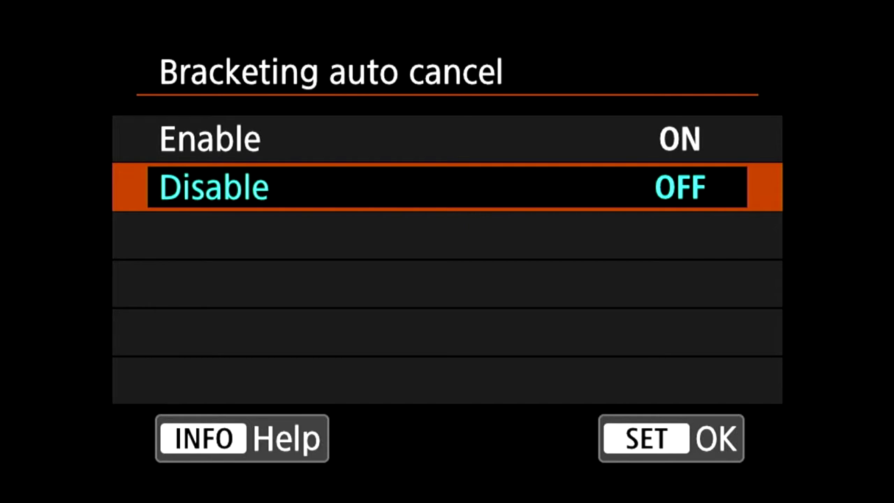
key("Return")
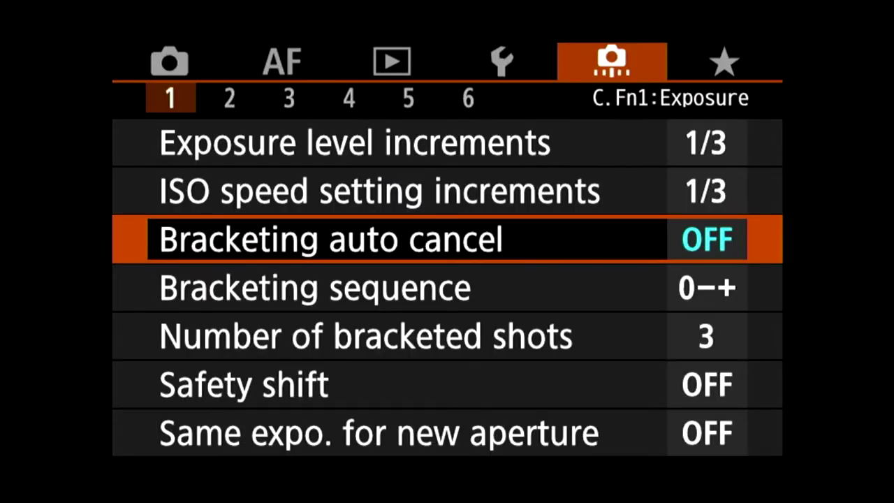
Set the bracketing sequence to -, 0, + after going through the available orders
key("Down")
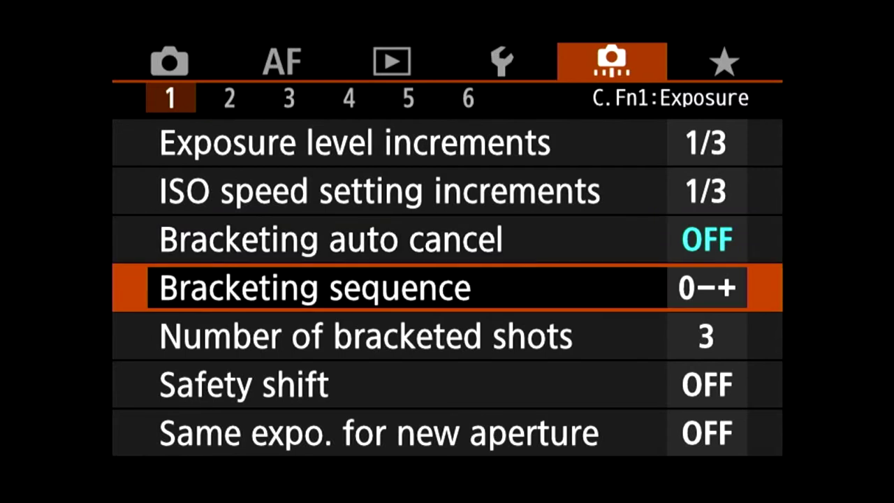
key("Return")
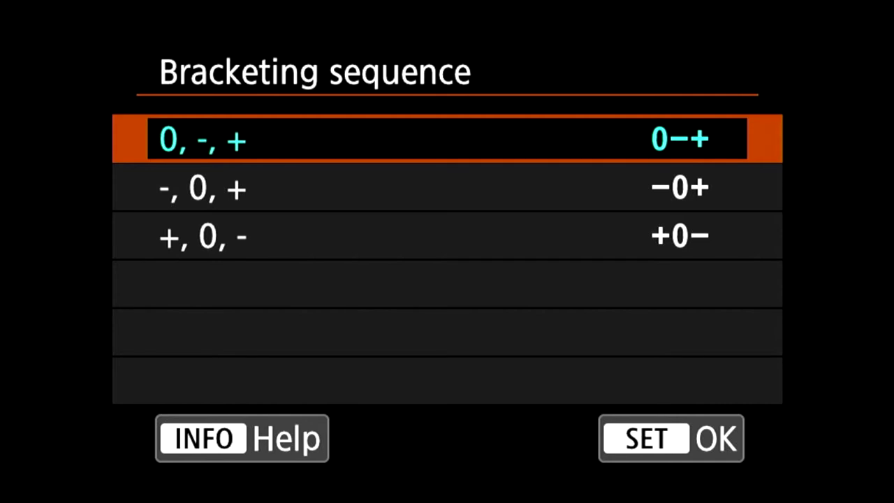
key("Down")
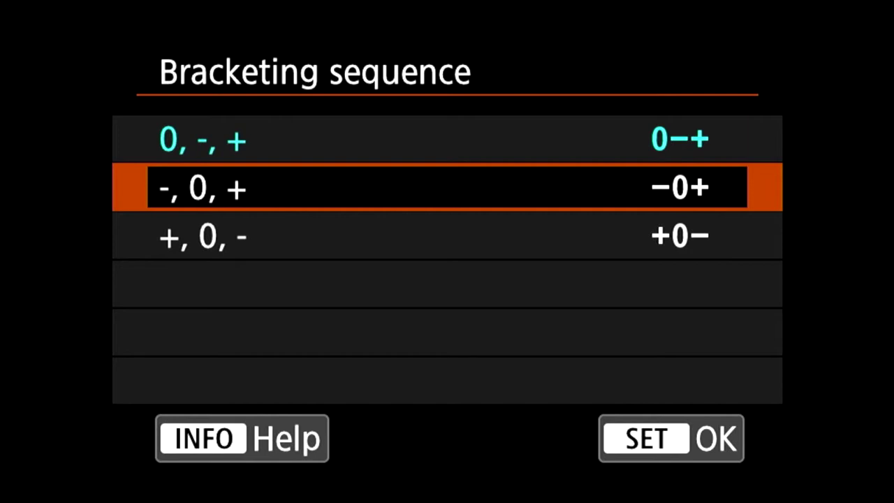
key("Down")
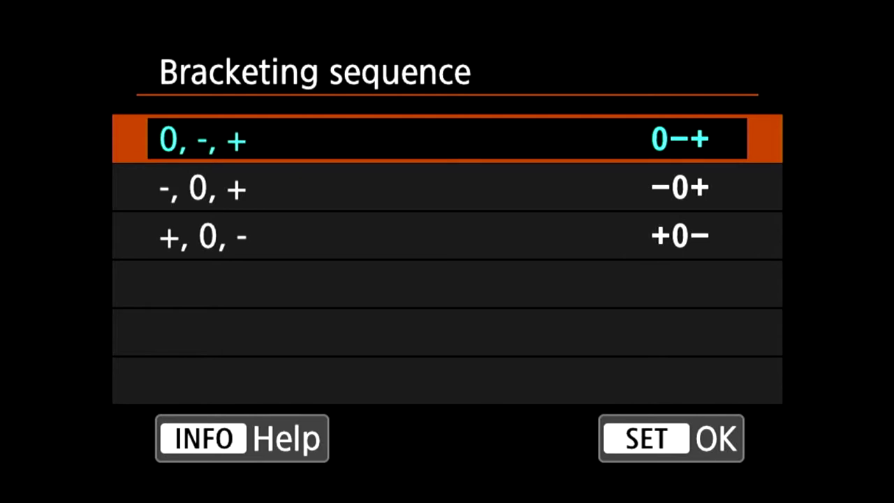
key("Down")
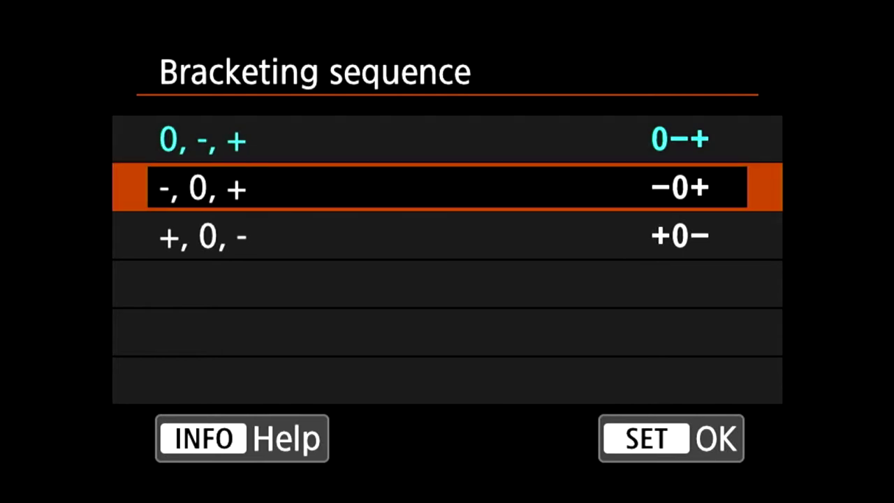
key("Return")
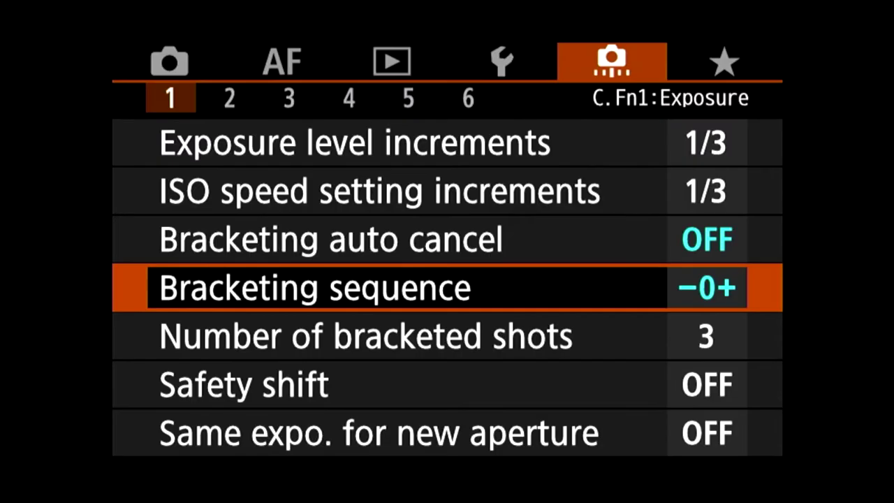
Look at the +, 0, - option of the bracketing sequence without applying it
key("Return")
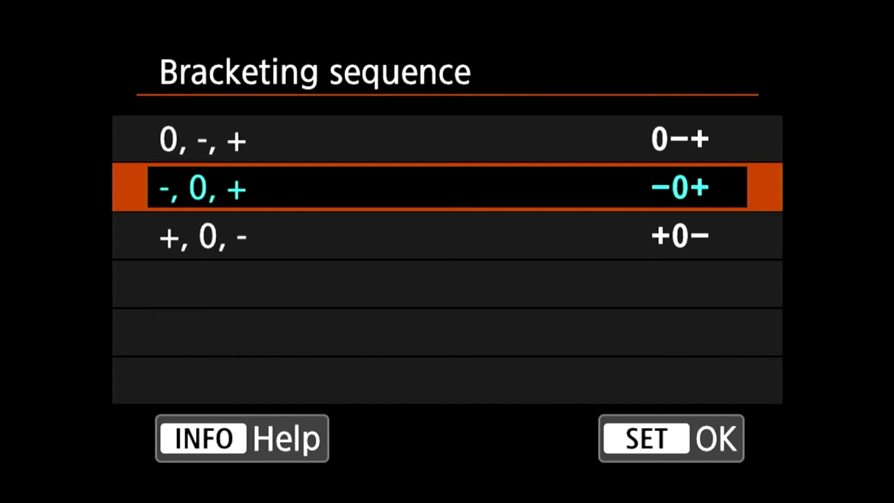
left_click(448, 235)
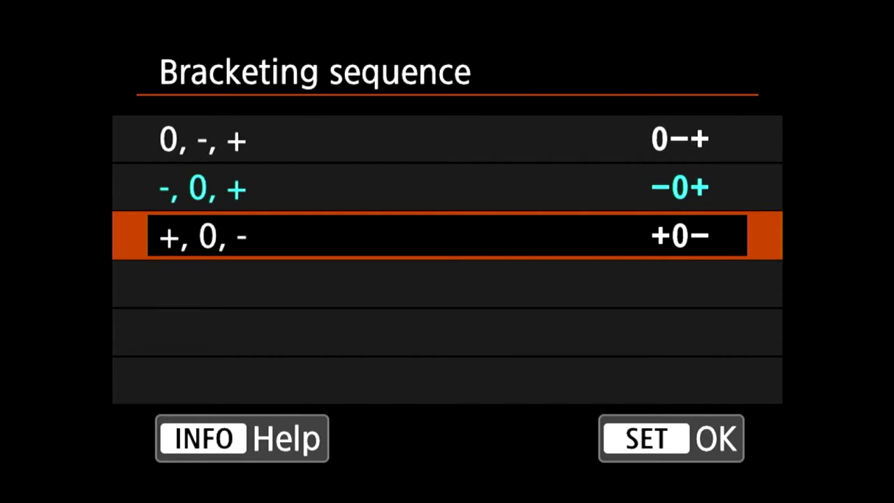
key("Escape")
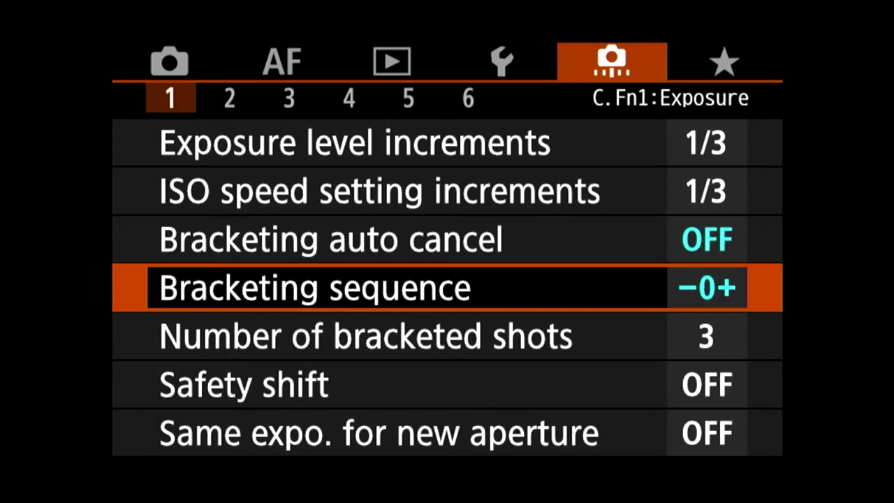
Review the options for the number of bracketed shots without changing the setting
key("Down")
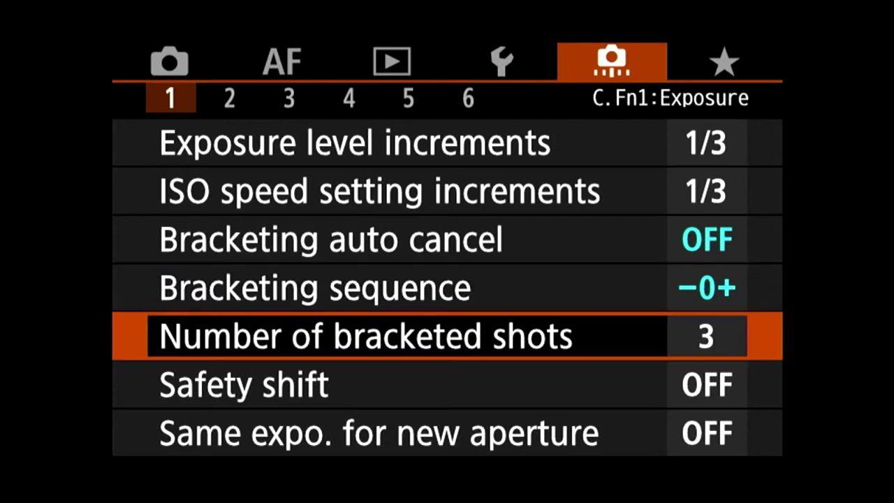
key("Return")
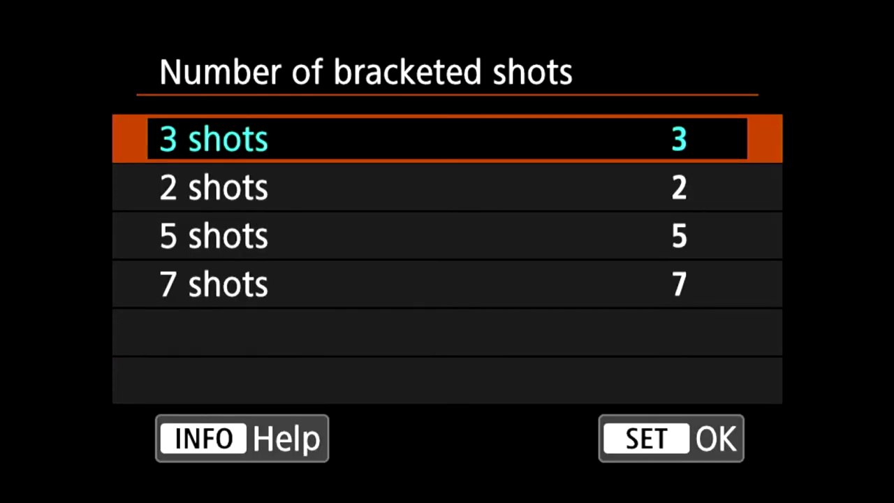
key("Down")
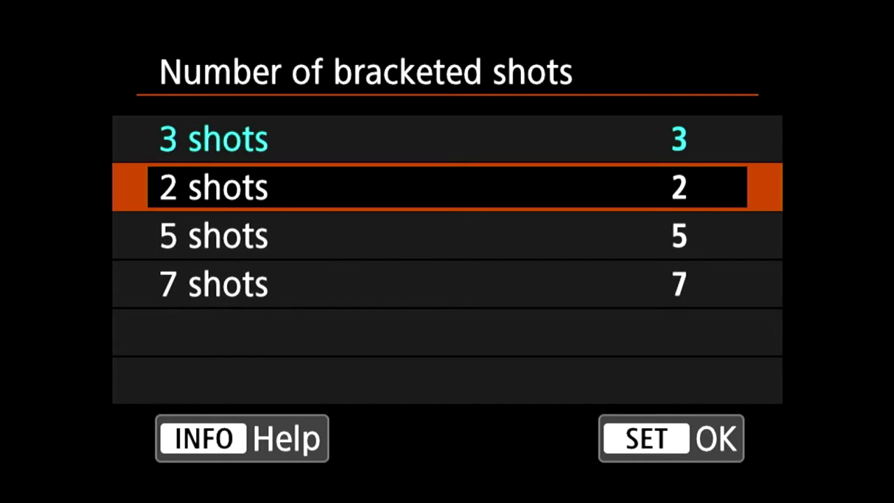
key("Down")
key("Down")
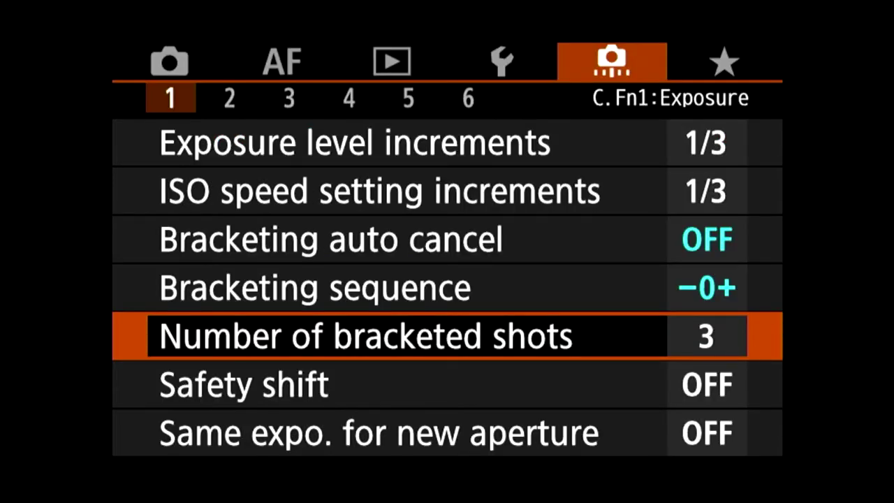
Set Safety shift to Shutter speed/Aperture (Tv/Av)
key("Down")
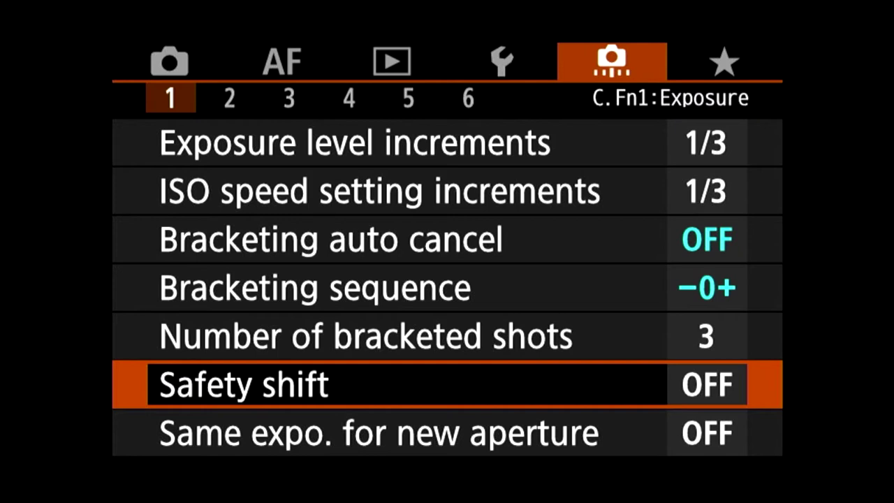
key("Return")
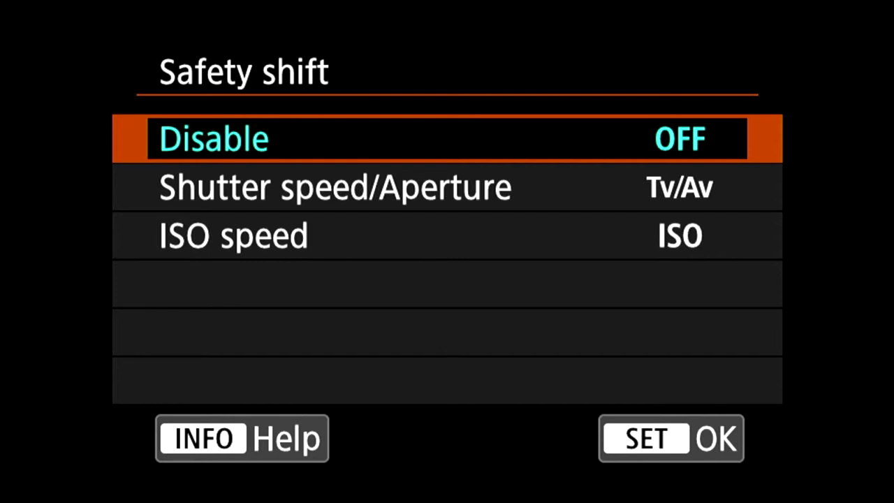
key("Down")
key("Return")
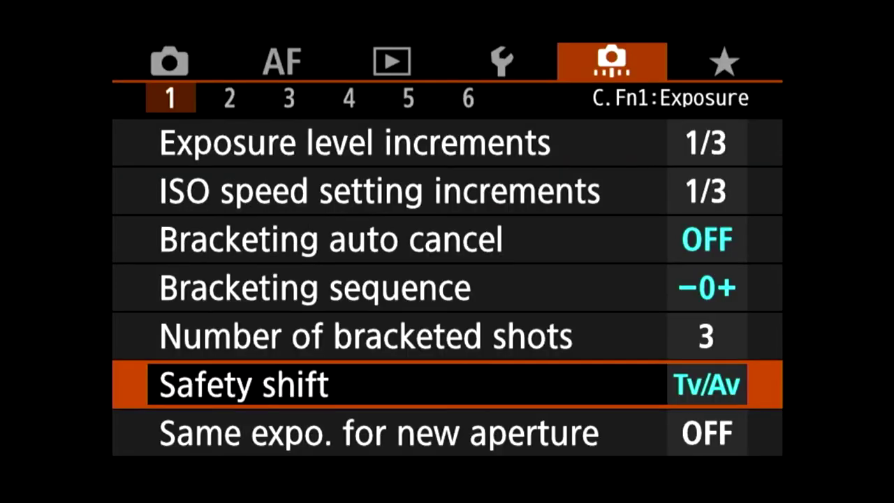
Set Safety shift back to Disable
key("Return")
key("Up")
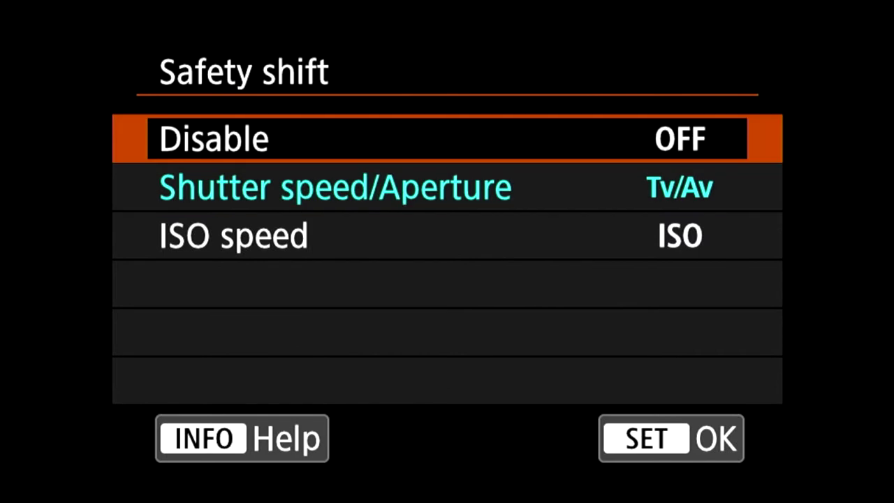
key("Return")
Look at the ISO speed option of Safety shift and leave without applying it
key("Return")
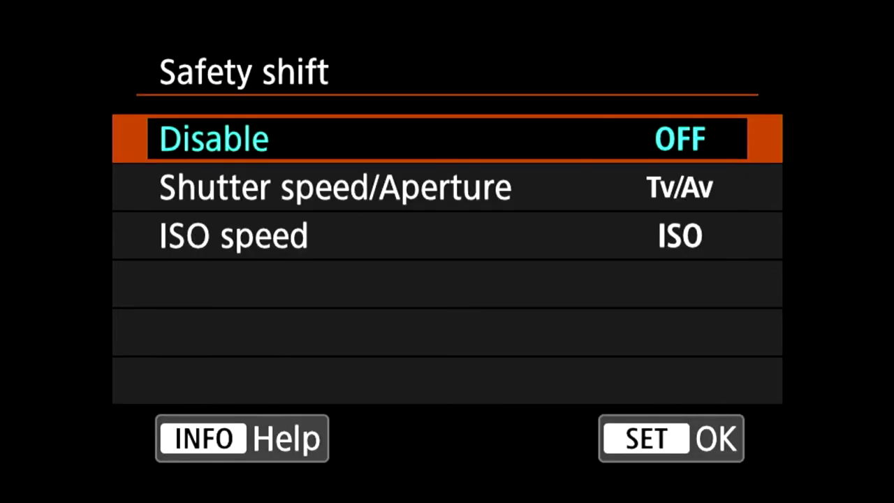
key("Down")
key("Down")
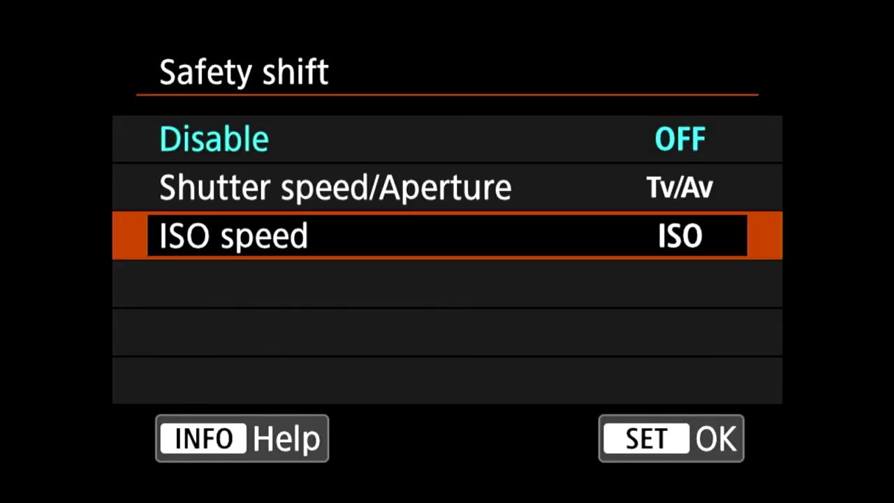
key("Escape")
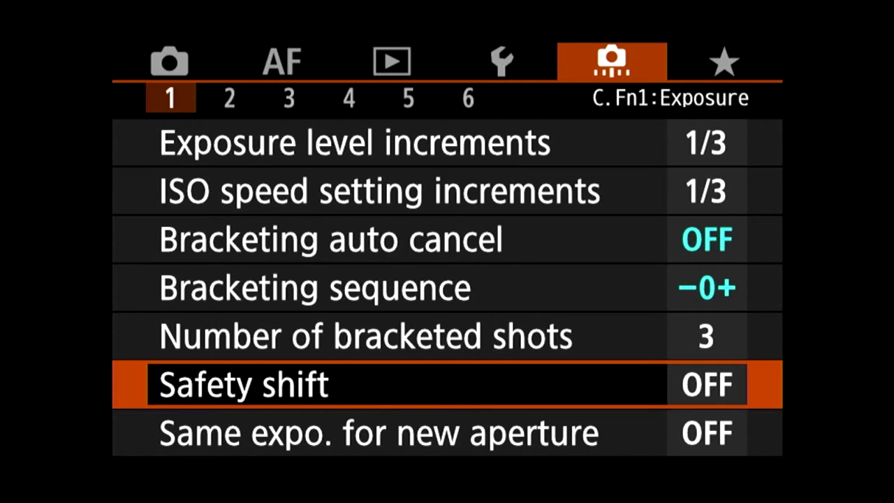
Review the options of Same expo. for new aperture without changing it, and go to the C.Fn2:Exposure settings
key("Down")
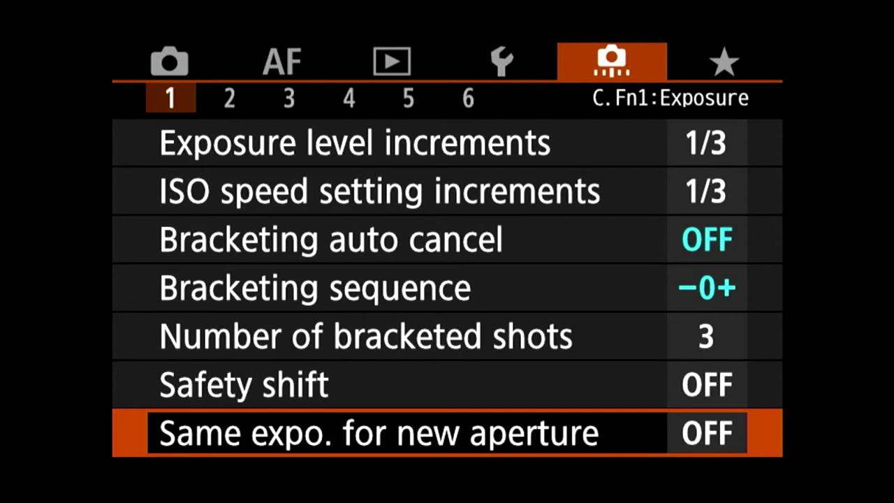
key("Return")
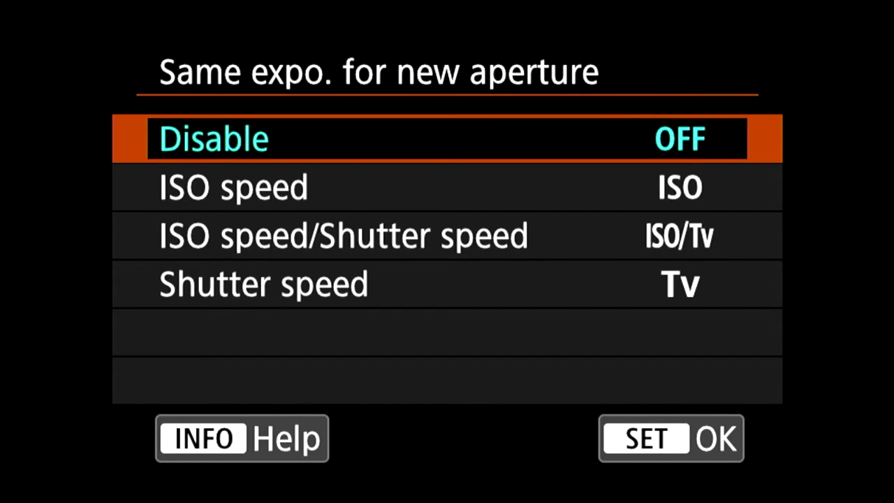
key("Down")
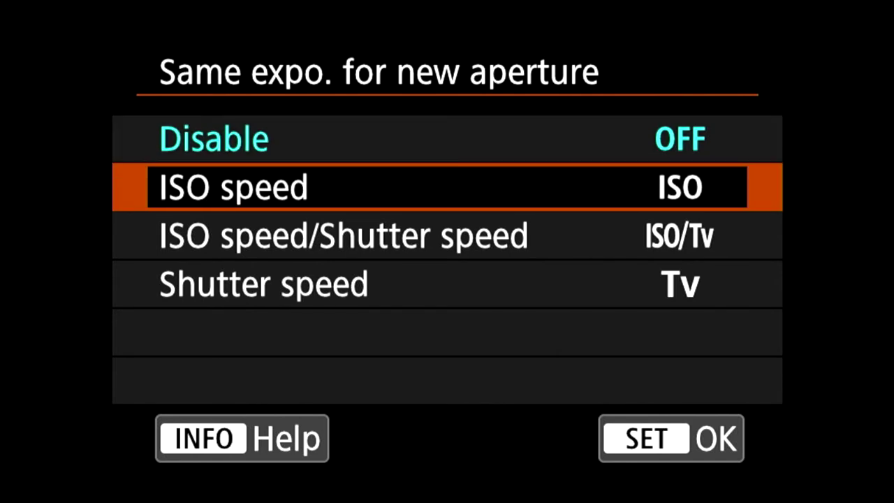
key("Down")
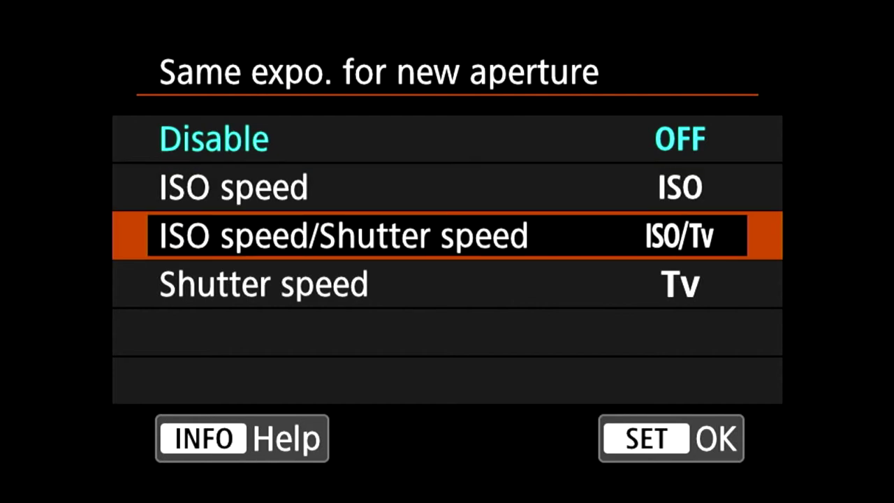
key("Down")
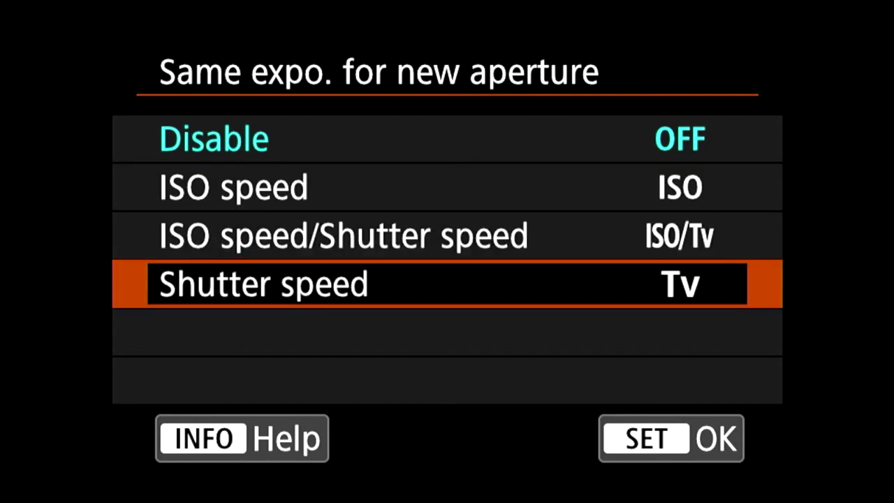
key("Escape")
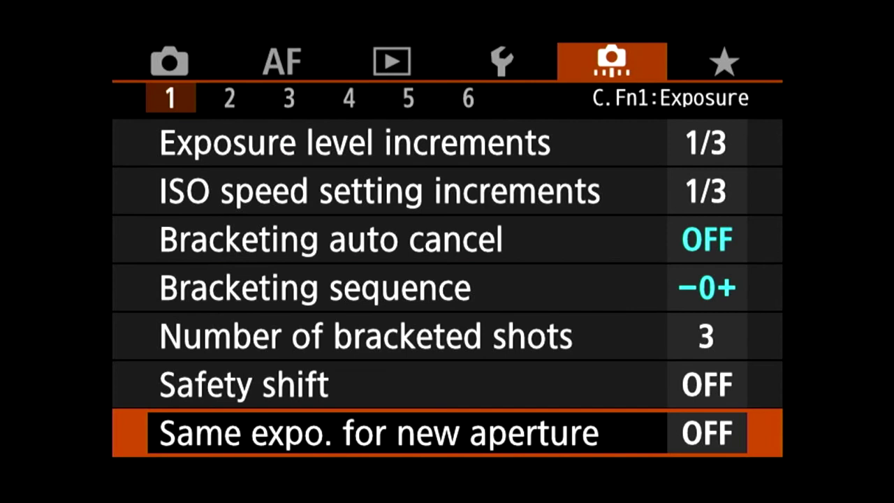
key("Down")
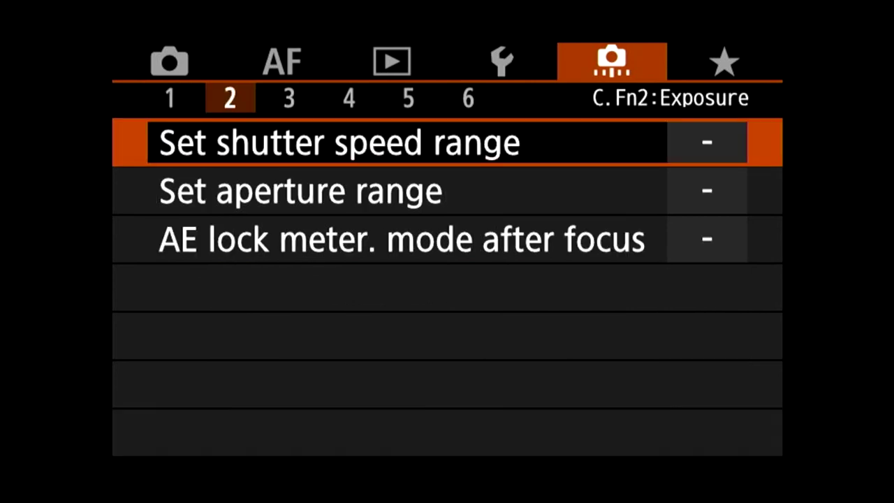
Review the lowest and highest speed limits of Set shutter speed range and cancel without changing them
key("Return")
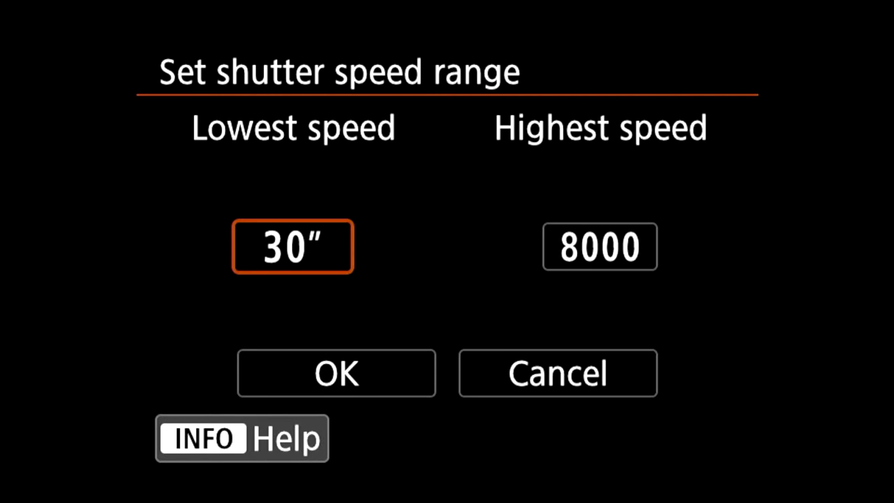
key("Right")
key("Right")
key("Right")
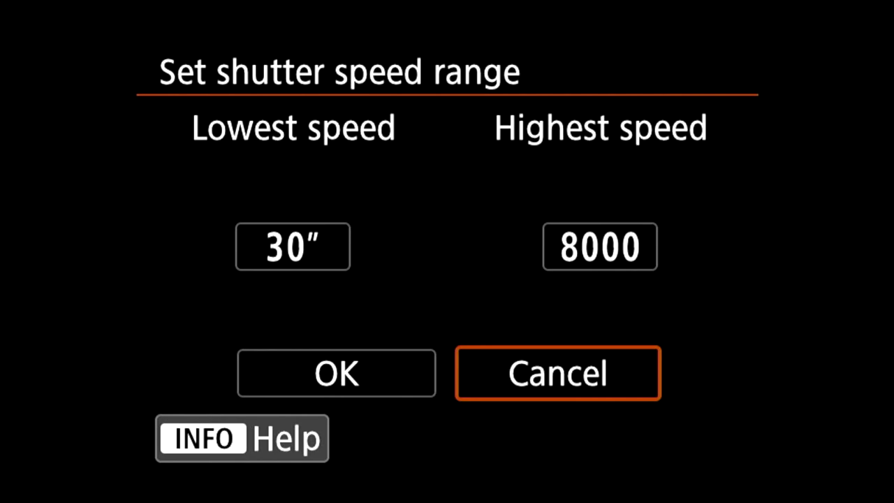
key("Return")
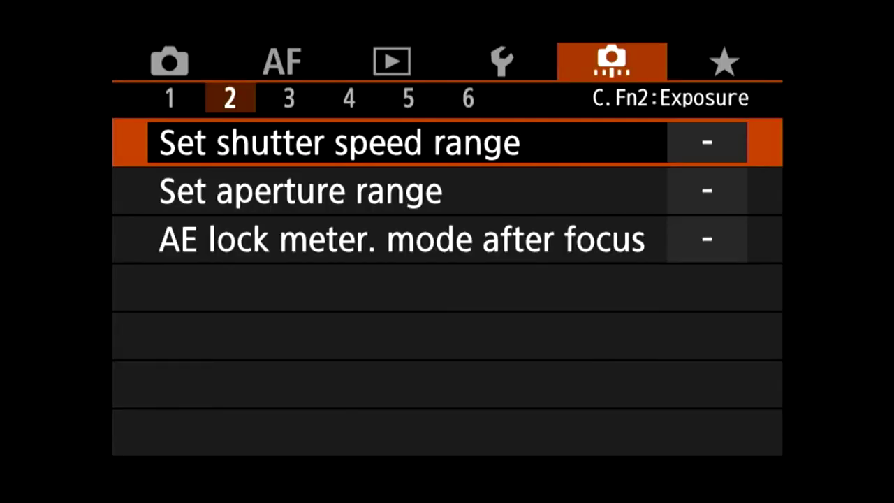
Set the minimum aperture to 32 in Set aperture range and apply the range
key("Down")
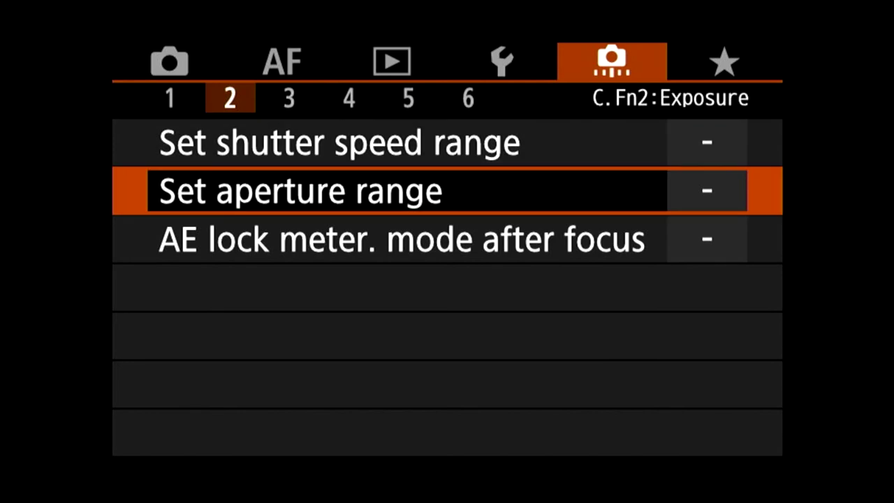
key("Return")
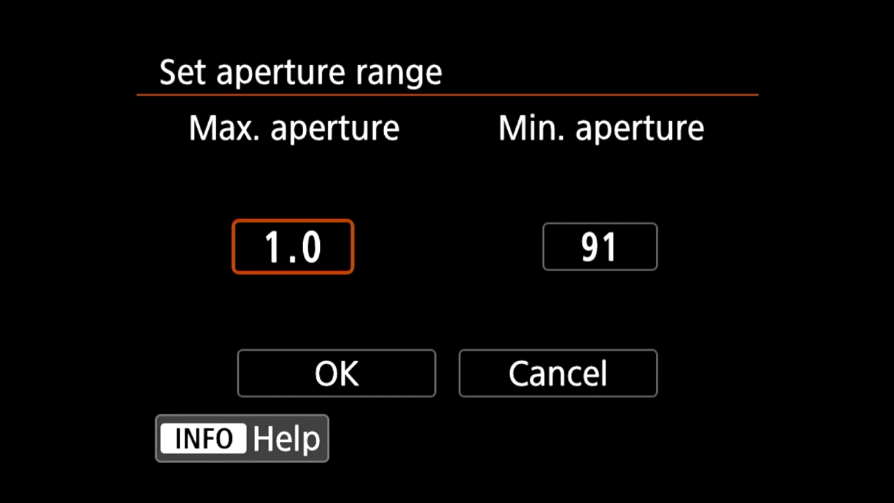
key("Right")
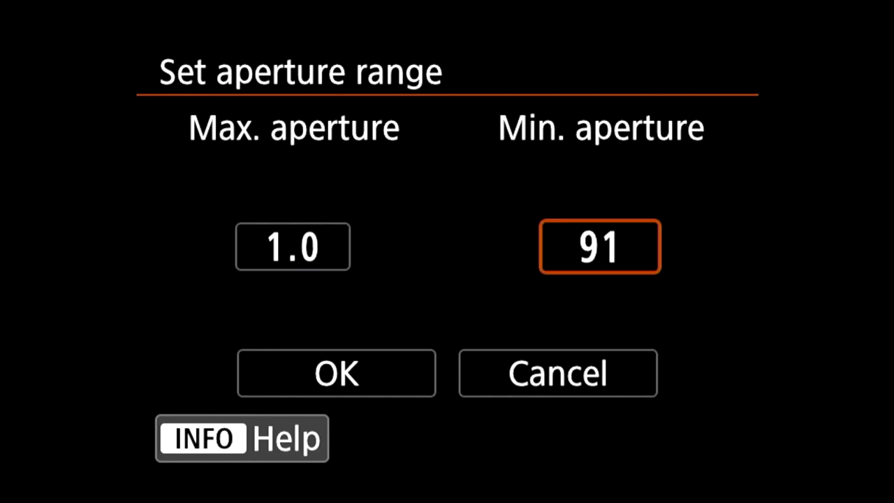
key("Return")
key("Down")
key("Down")
key("Down")
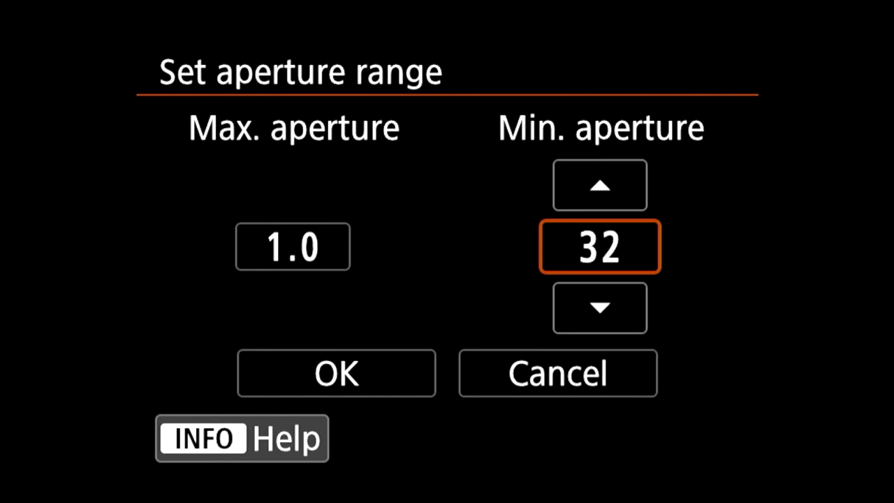
key("Return")
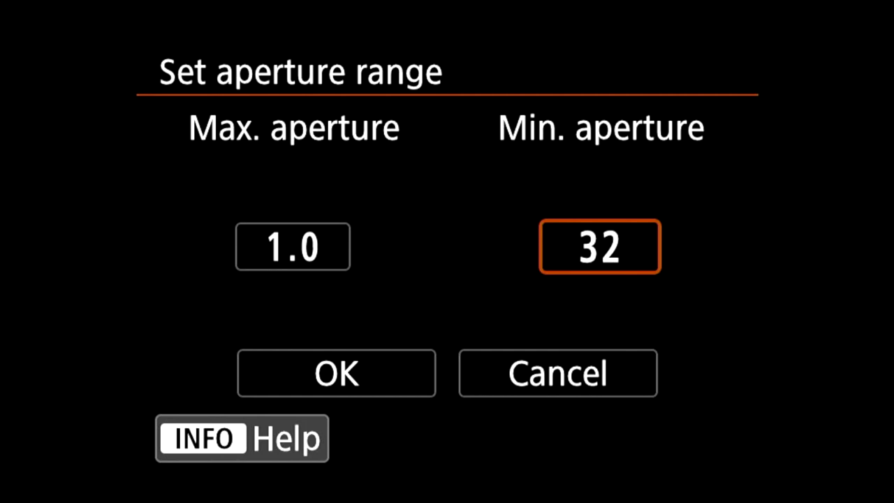
key("Down")
key("Return")
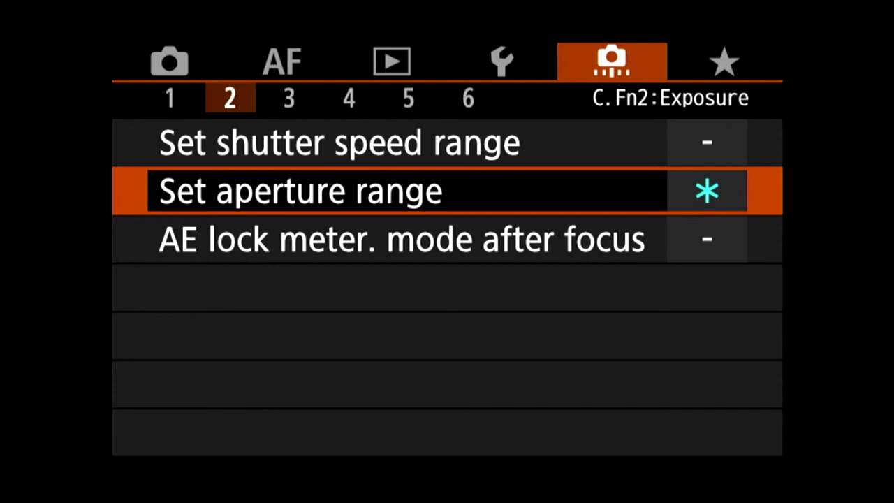
Review the four metering modes of AE lock meter. mode after focus and leave the selection as it is
key("Down")
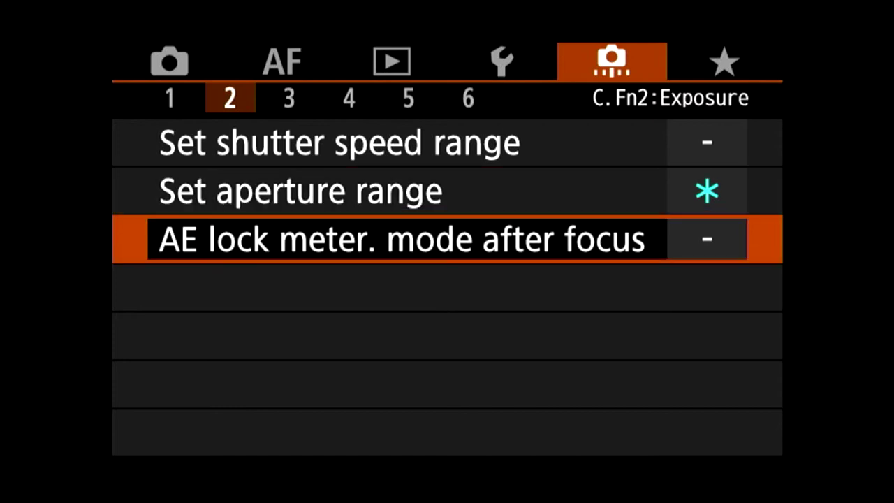
key("Return")
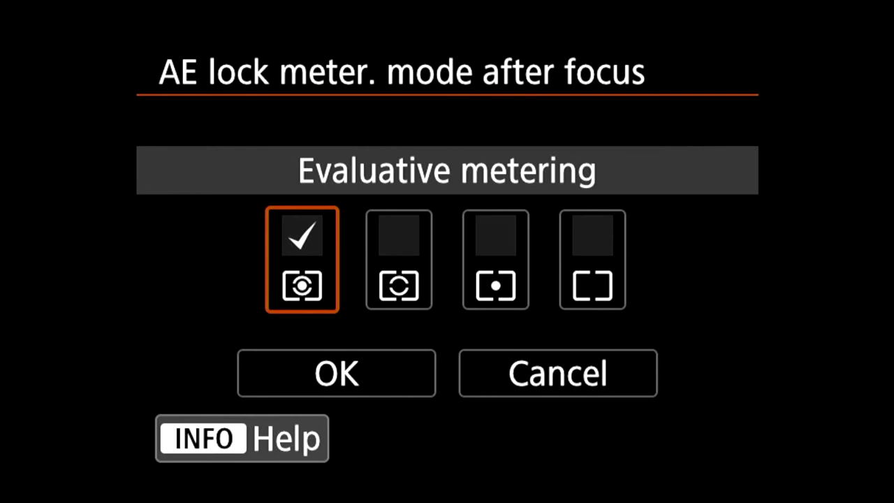
key("Right")
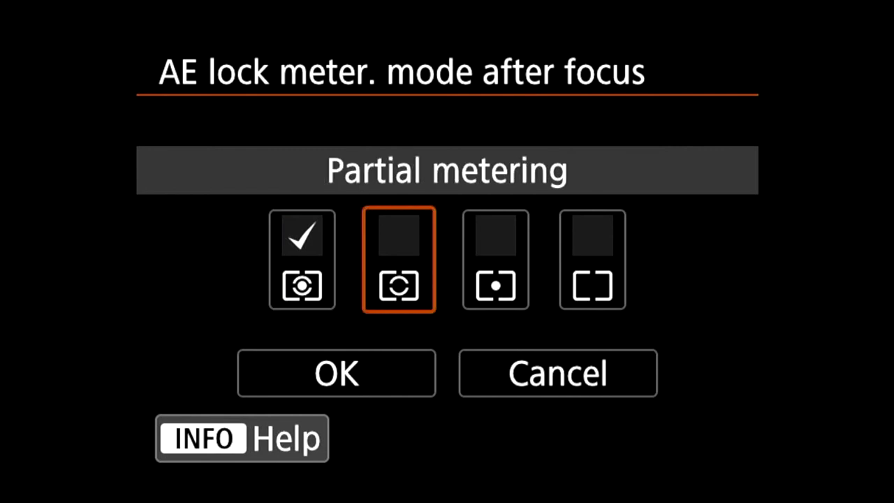
key("Right")
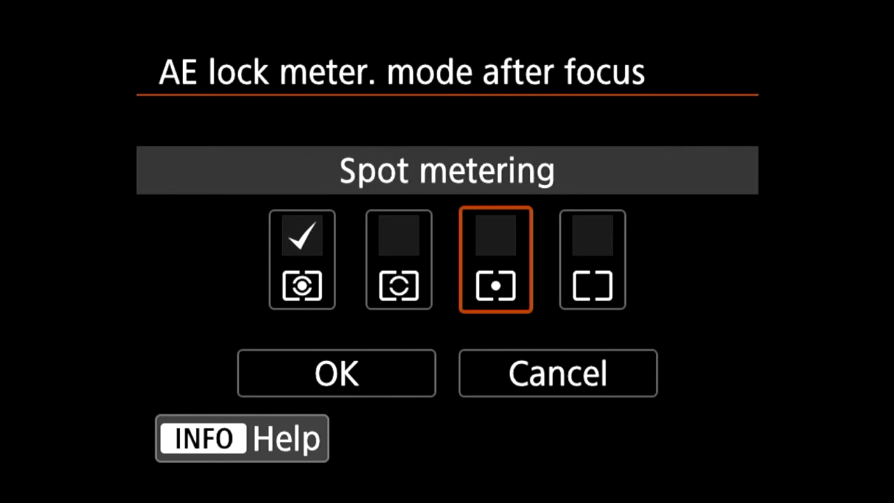
key("Right")
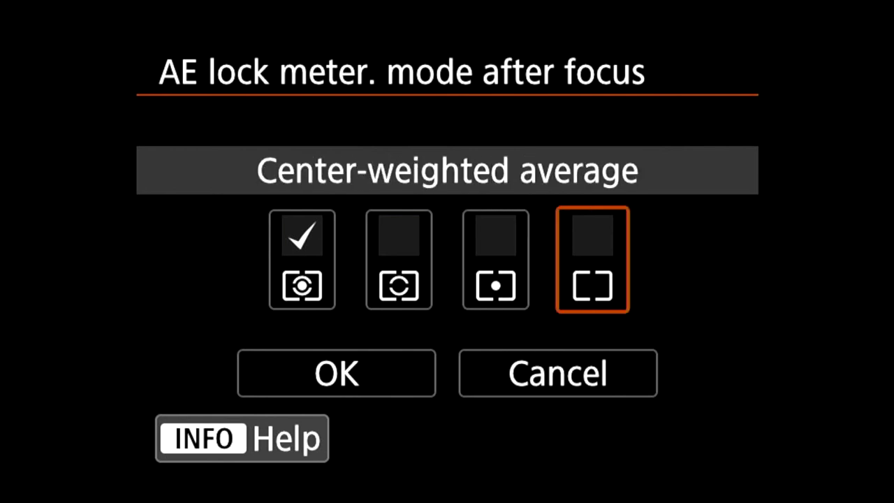
key("Left")
key("Left")
key("Left")
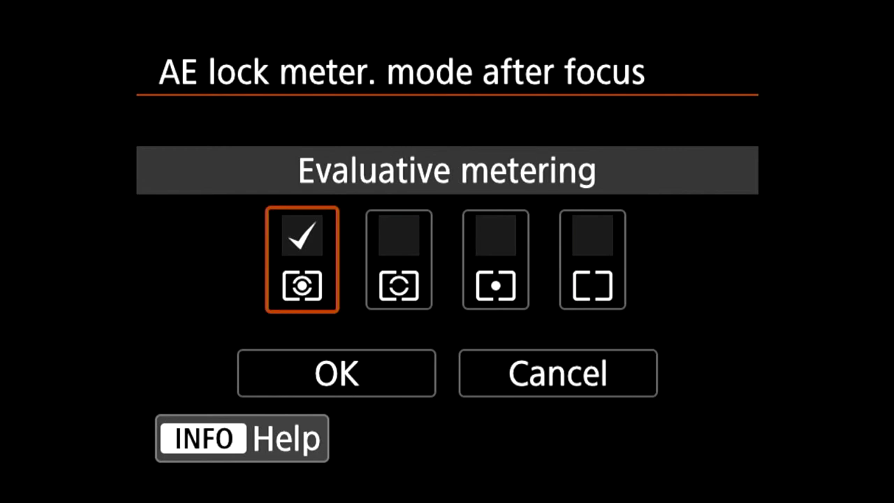
key("Escape")
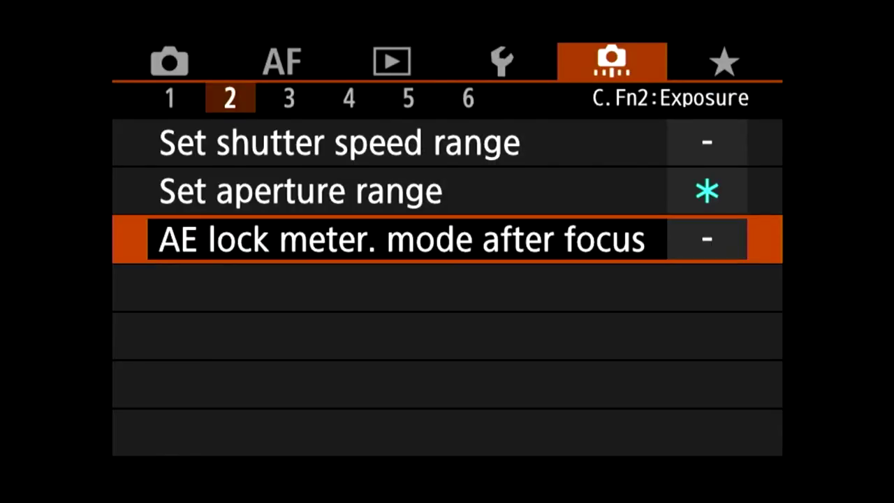
Review Dial direction during Tv/Av and Control ring rotation in C.Fn3:Operation, keeping both at Normal
key("Right")
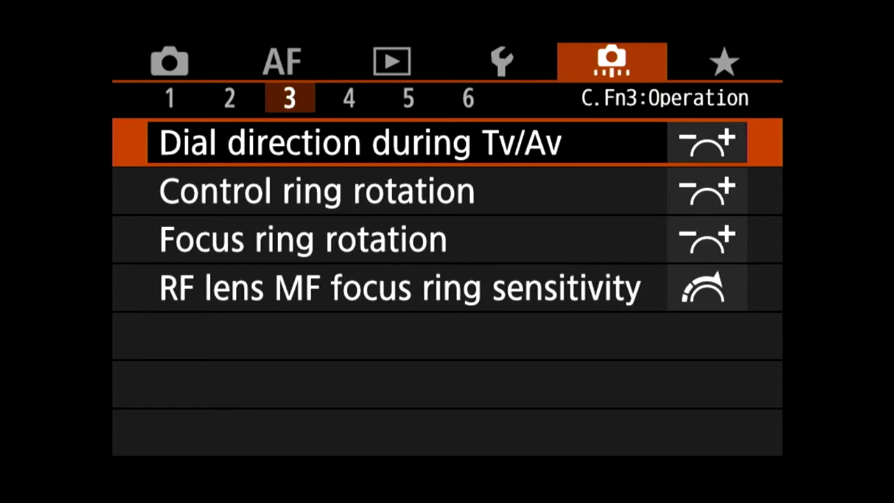
key("Return")
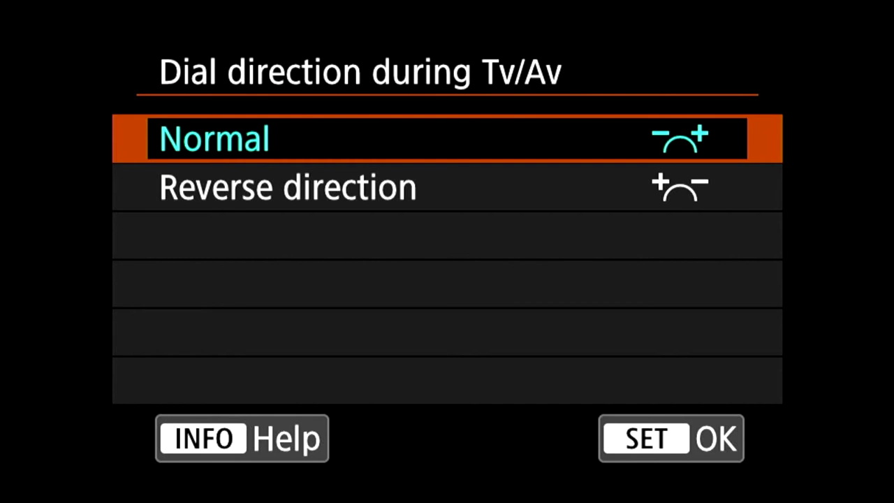
key("Return")
key("Down")
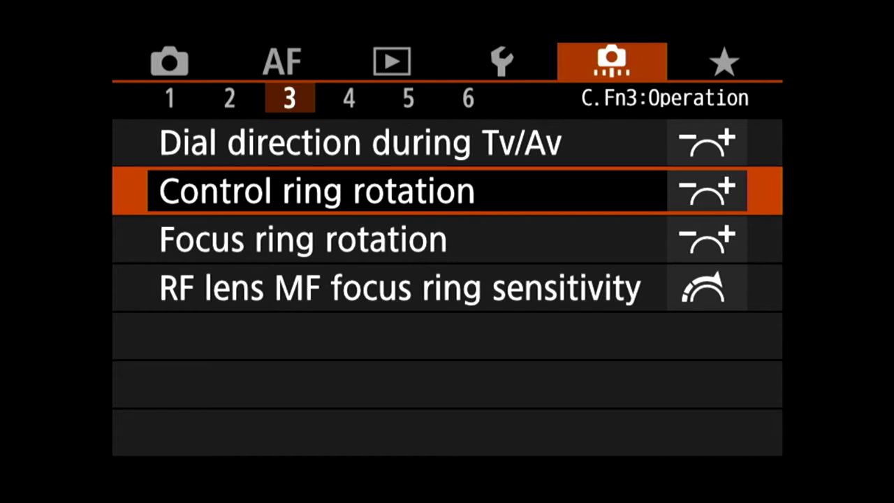
key("Return")
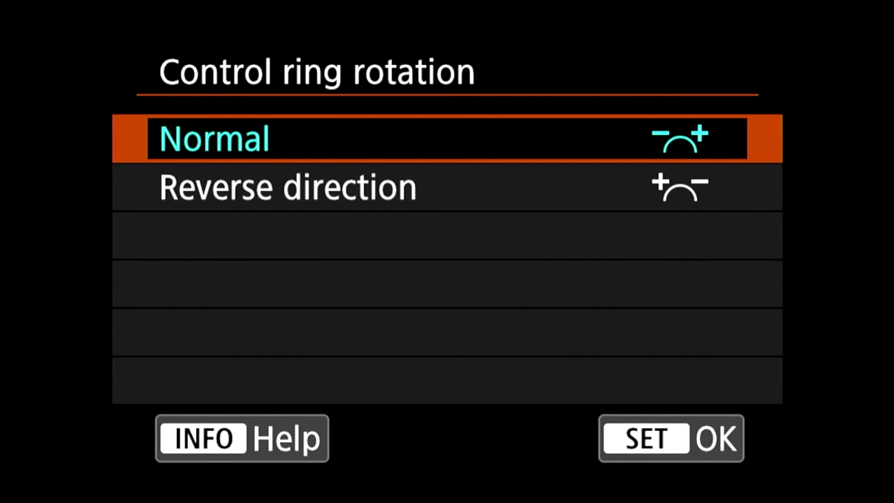
key("Return")
Review the Focus ring rotation options and keep Normal
key("Down")
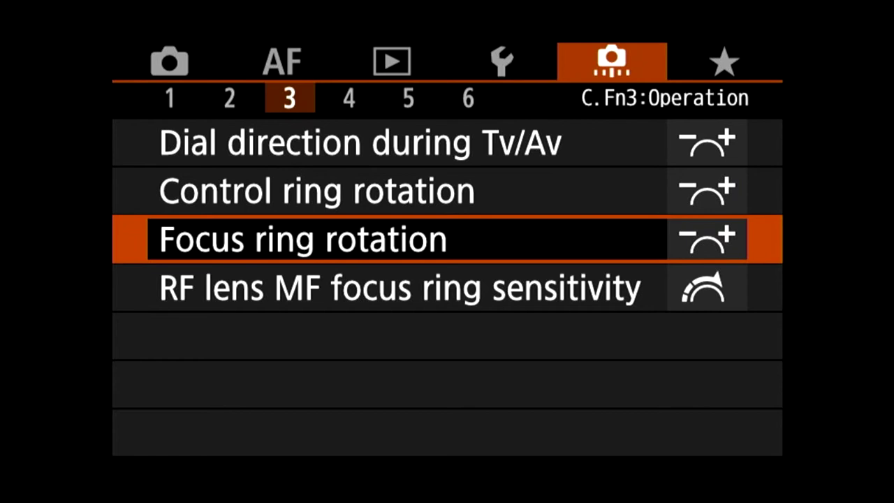
key("Return")
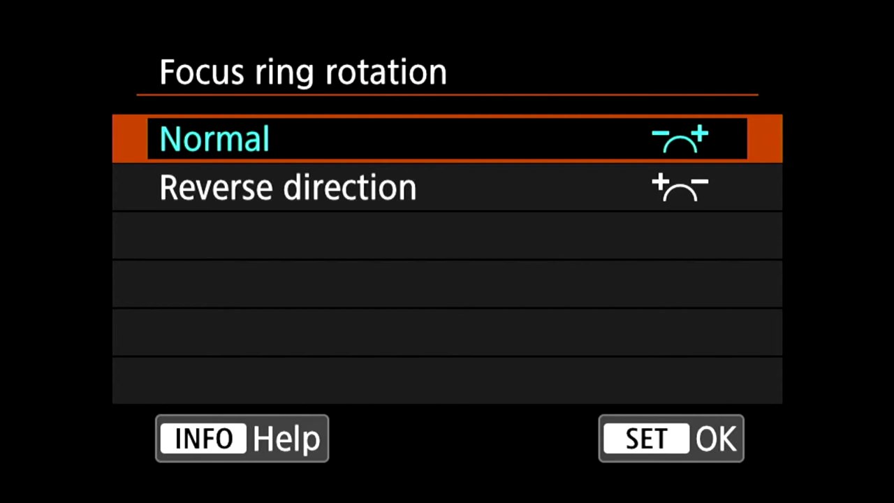
key("Return")
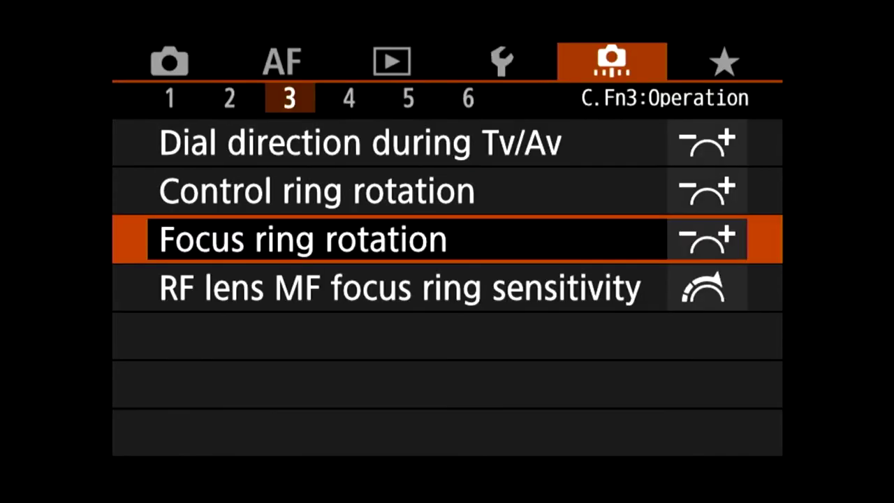
Switch RF lens MF focus ring sensitivity to its alternative setting and go to the C.Fn4:Operation settings
key("Down")
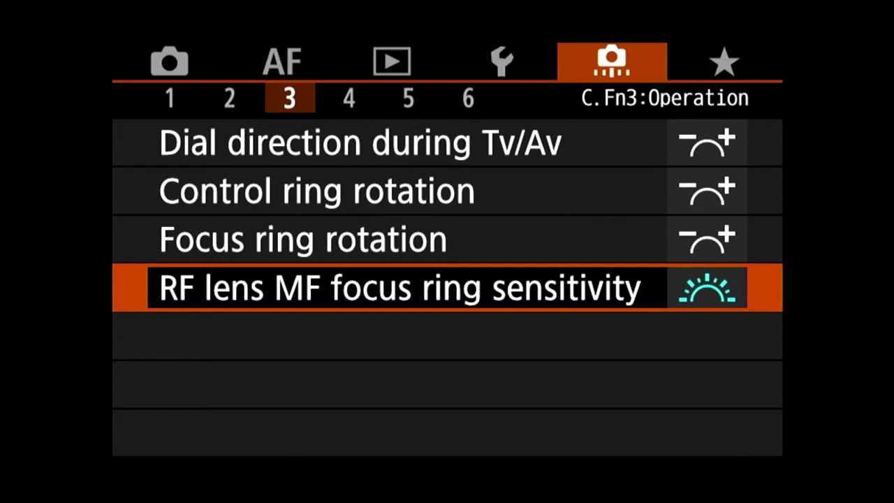
key("Right")
key("Up")
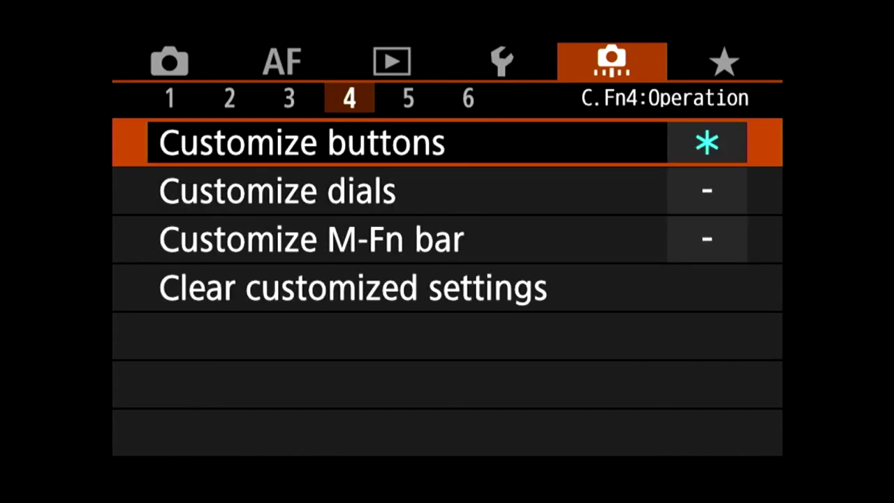
Review the functions assignable to the Shutter butt. half-press in Customize buttons and leave without applying one
key("Return")
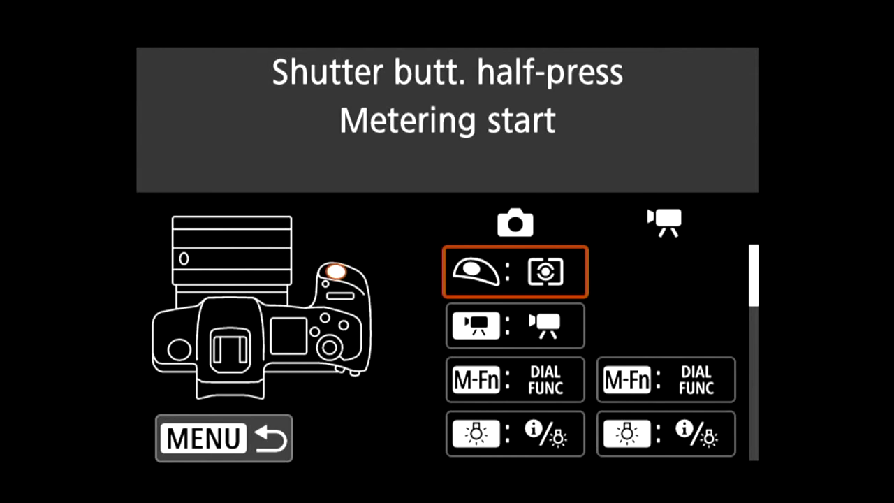
key("Return")
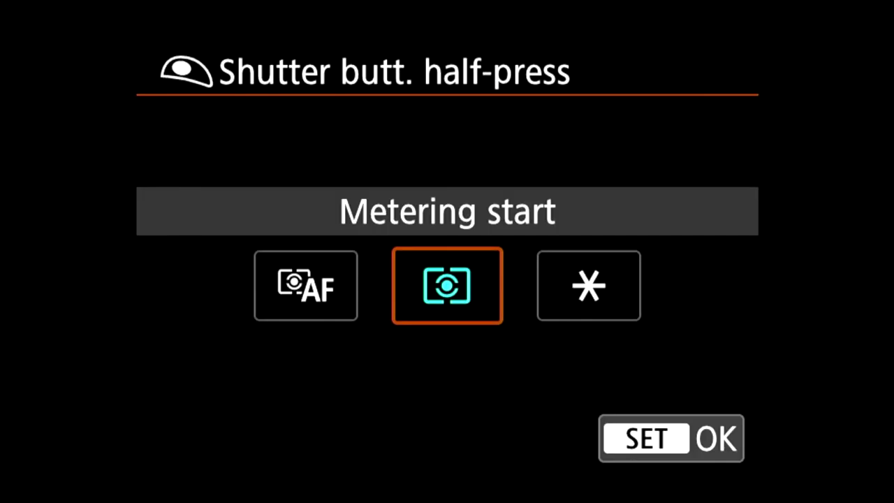
key("Left")
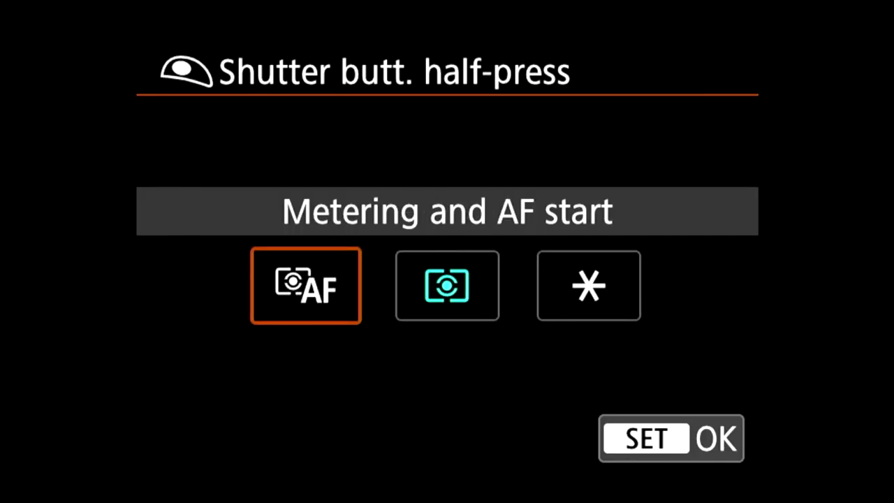
key("Right")
key("Right")
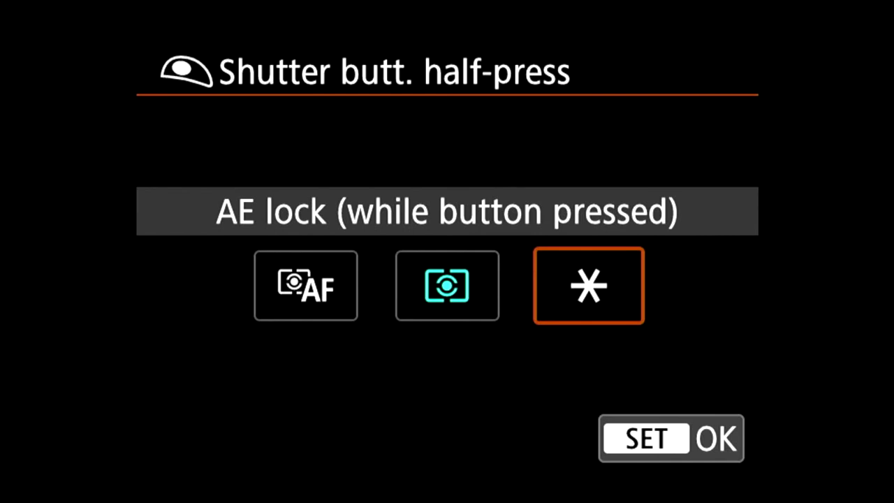
key("Escape")
key("Escape")
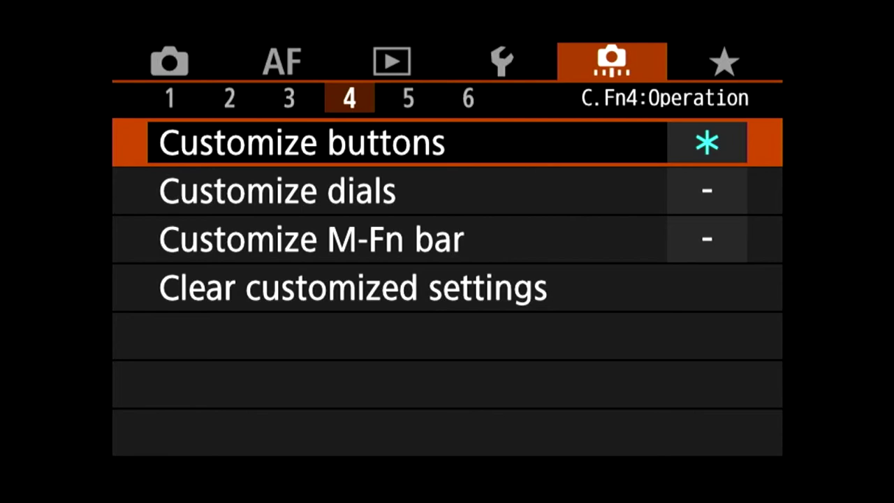
Look at the LCD panel illumination button assignments for movies and stills in Customize buttons, and leave them as they are
key("Return")
key("Down")
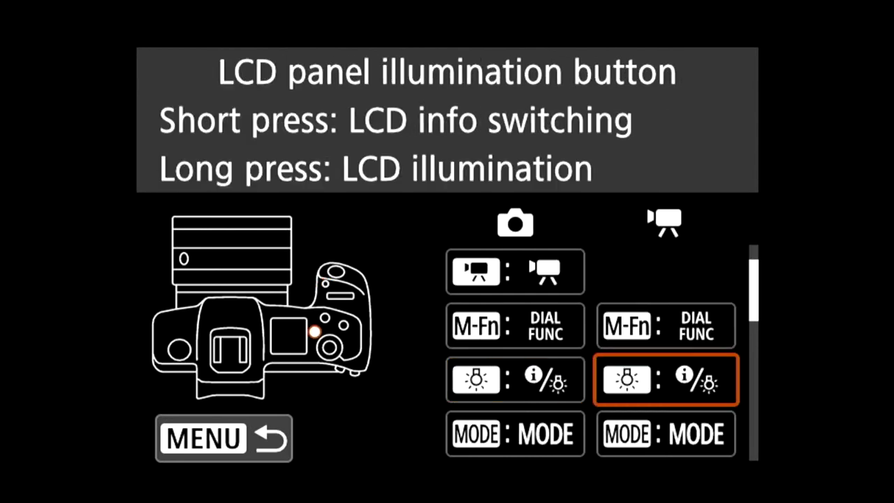
key("Left")
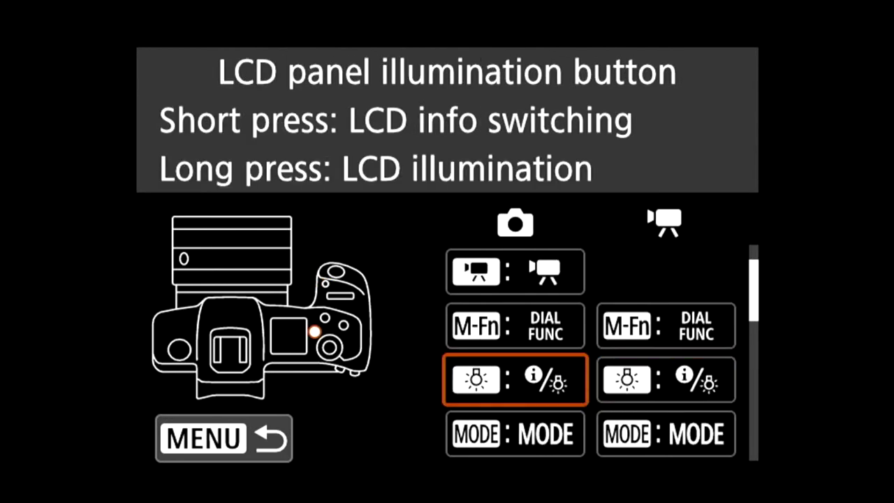
key("Escape")
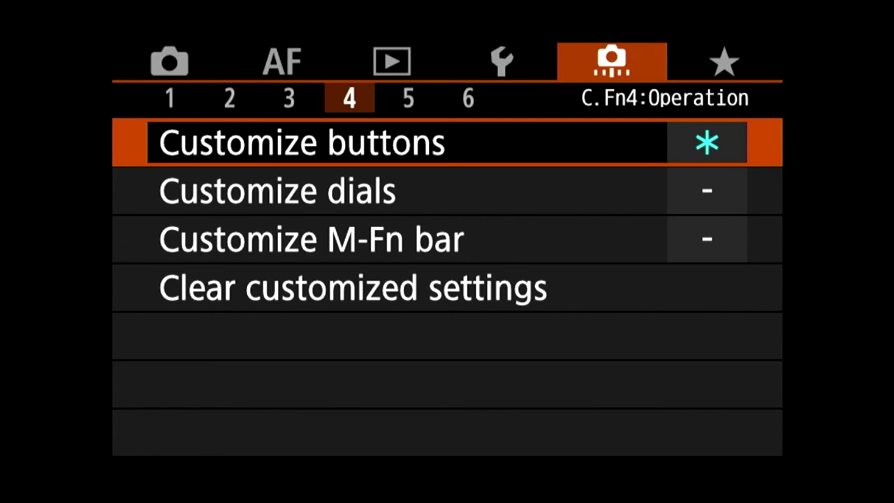
Review the Tv, Av and OFF options for the Main Dial in Customize dials and leave without applying a change
key("Down")
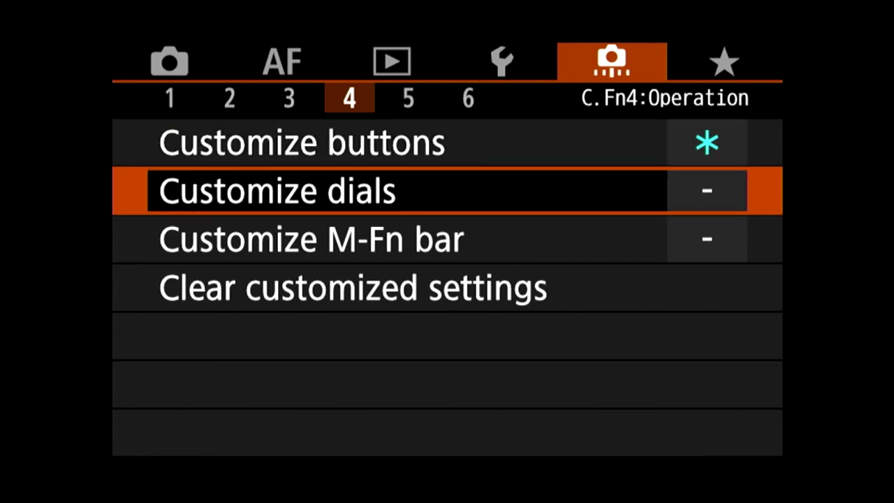
key("Return")
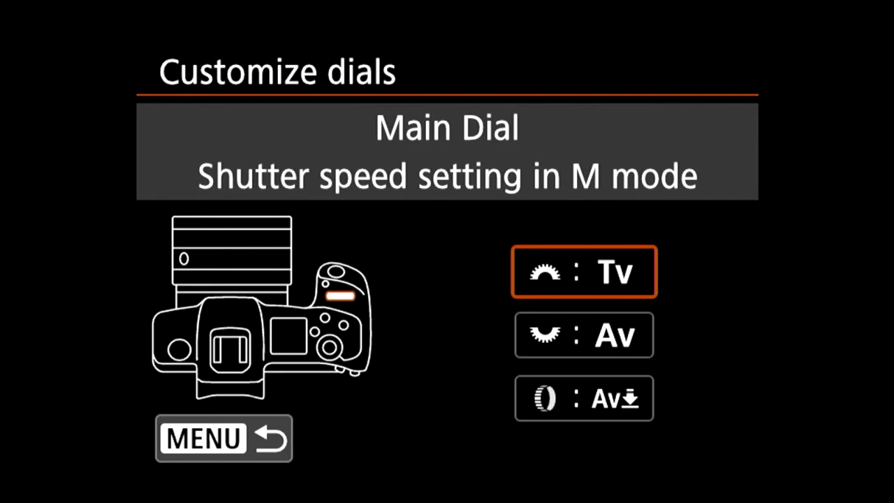
key("Return")
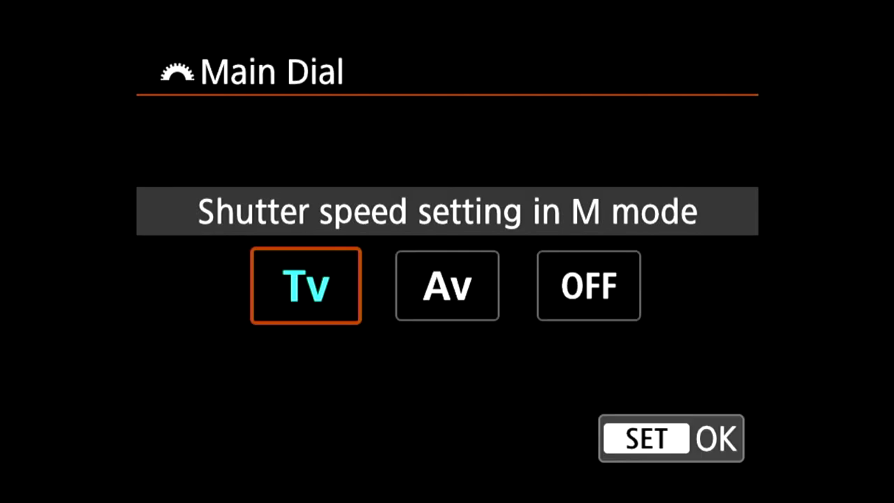
key("Right")
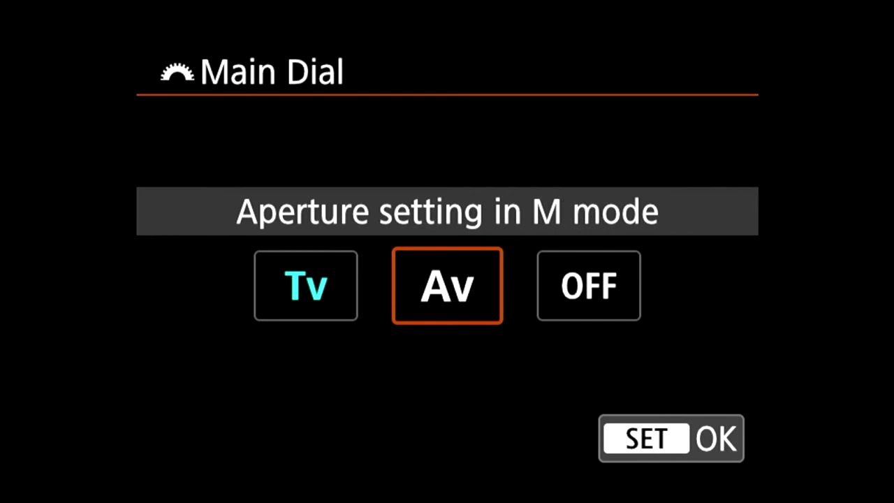
key("Right")
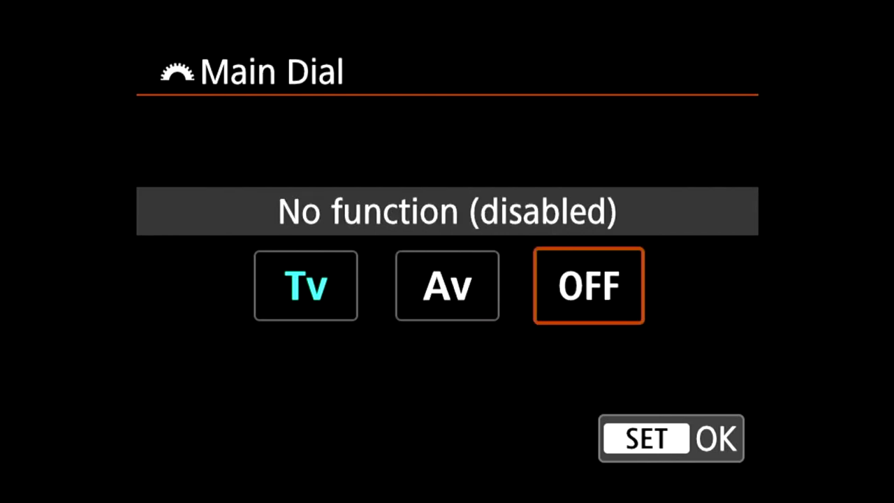
key("Escape")
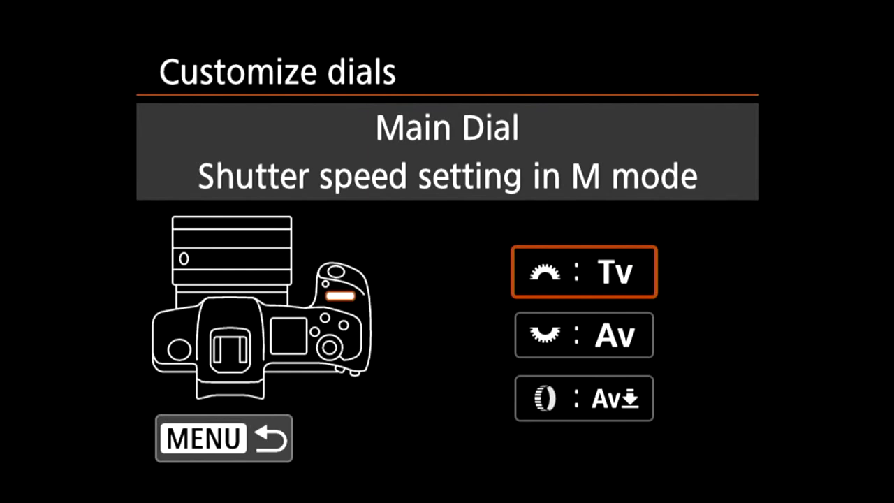
Examine the Control ring functions in Customize dials that work while holding the metering button, such as aperture, shutter speed and exposure compensation
key("Down")
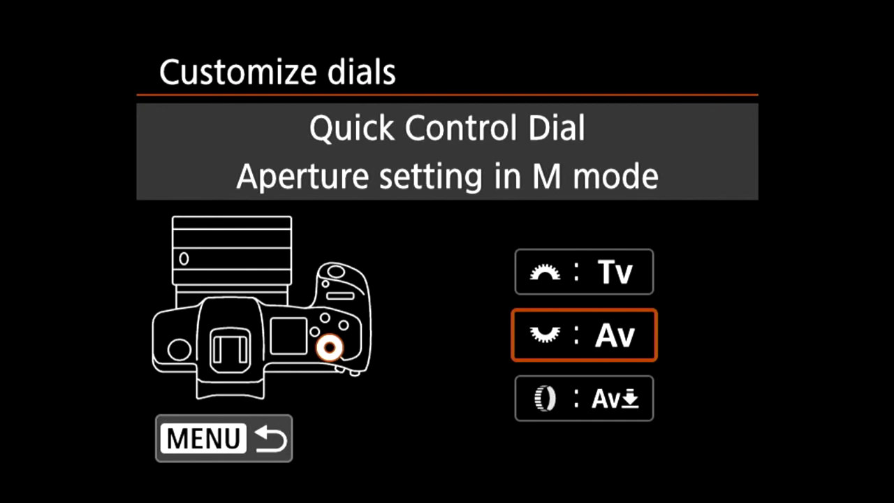
key("Down")
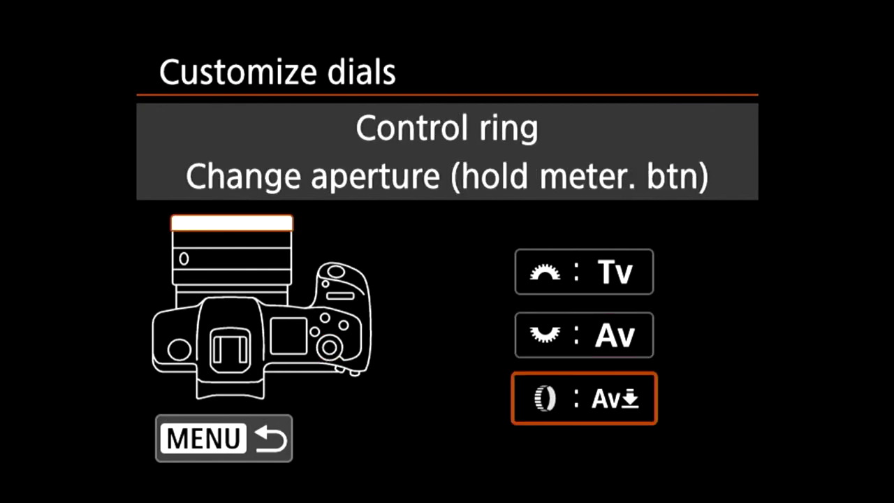
key("Return")
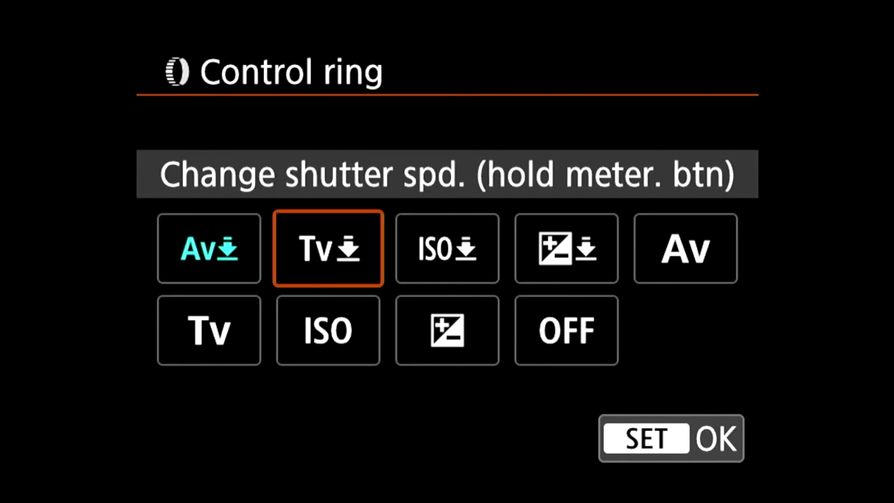
key("Right")
key("Right")
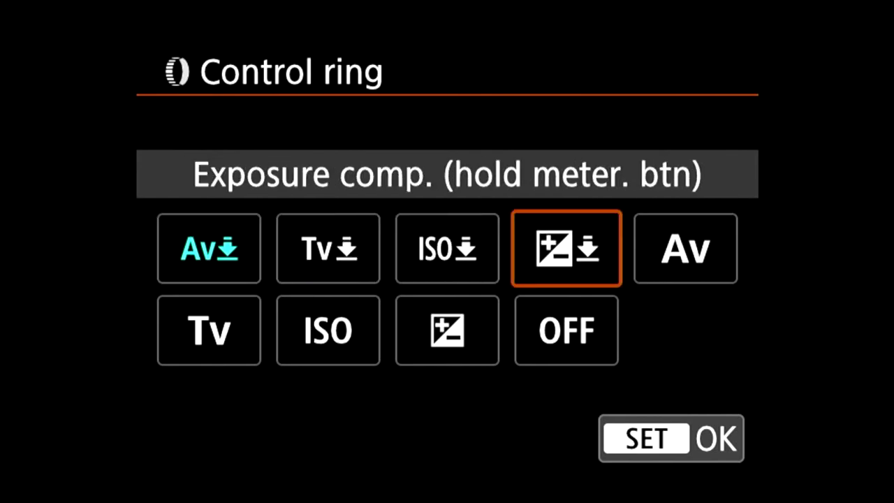
key("Right")
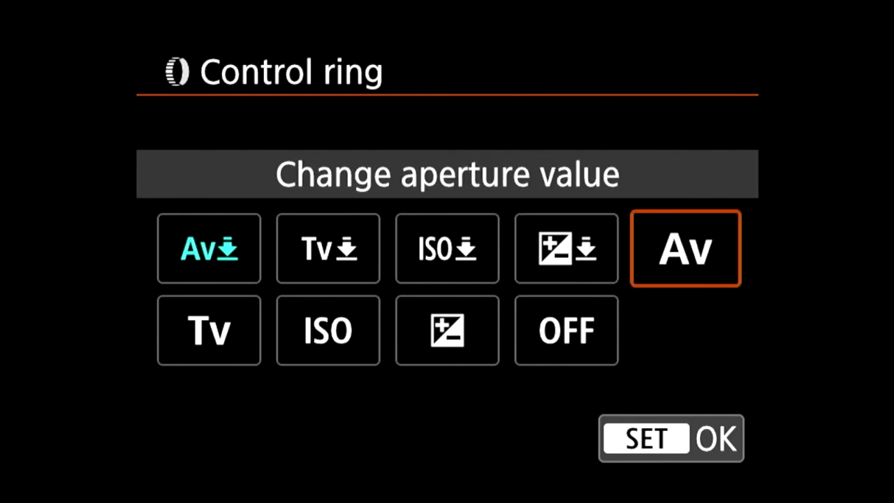
key("Left")
key("Left")
key("Left")
key("Left")
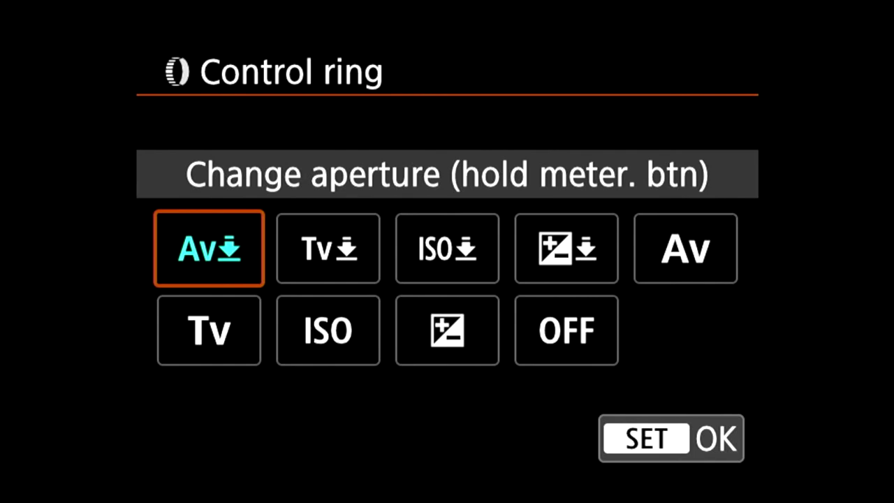
Examine the Control ring's direct functions from Change aperture value through No function (disabled), then leave Customize dials without applying one
key("Right")
key("Right")
key("Right")
key("Right")
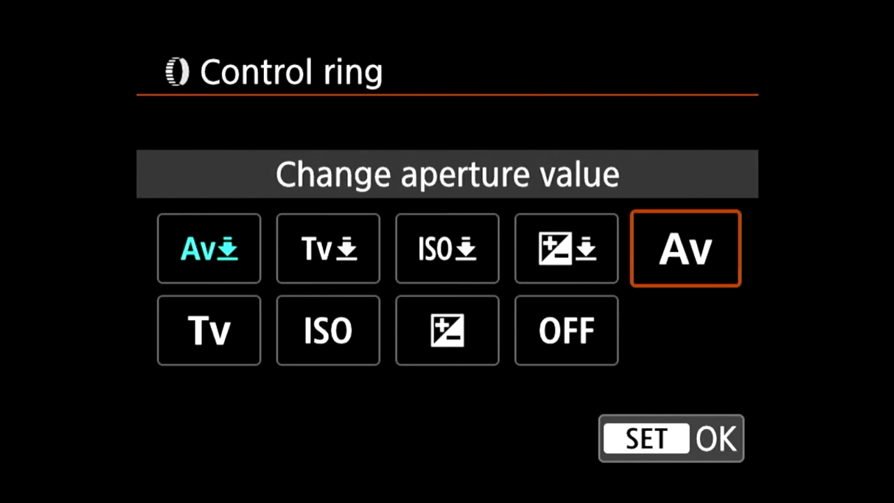
key("Right")
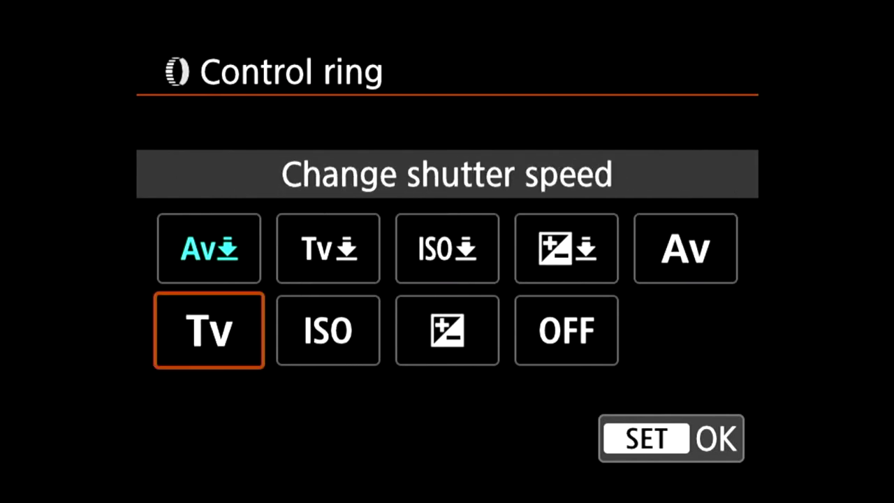
key("Left")
key("Right")
key("Right")
key("Right")
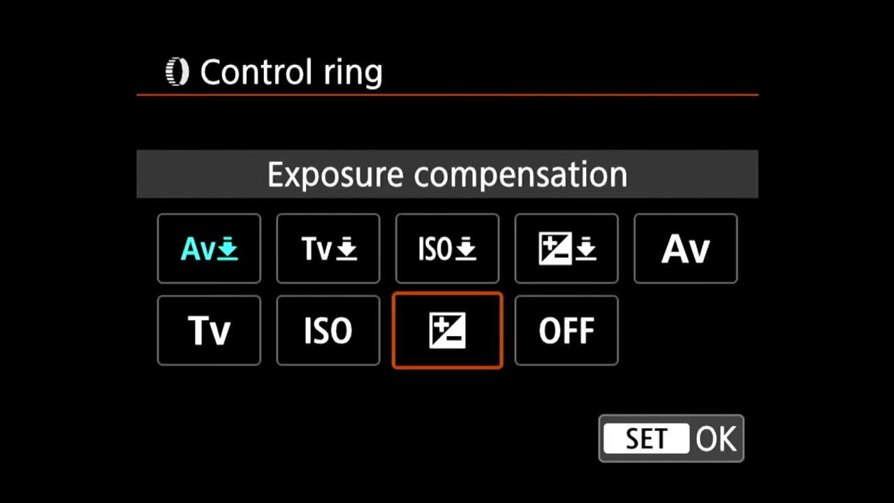
key("Right")
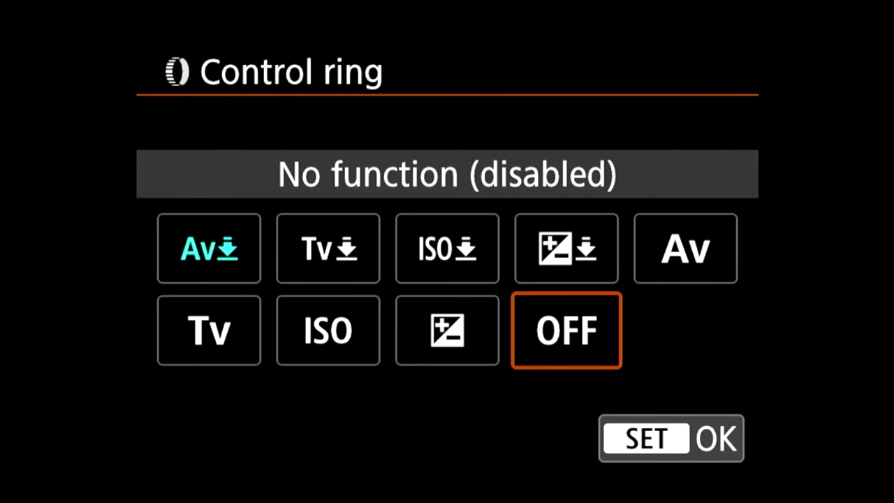
key("Escape")
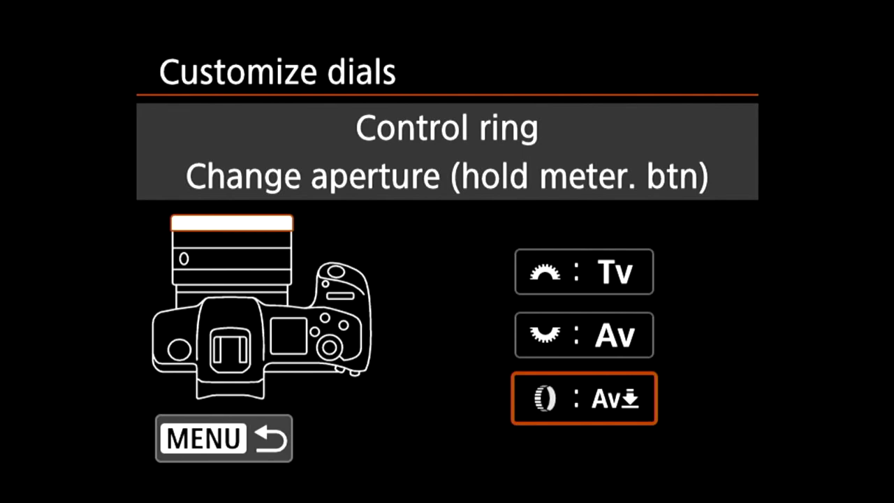
key("Escape")
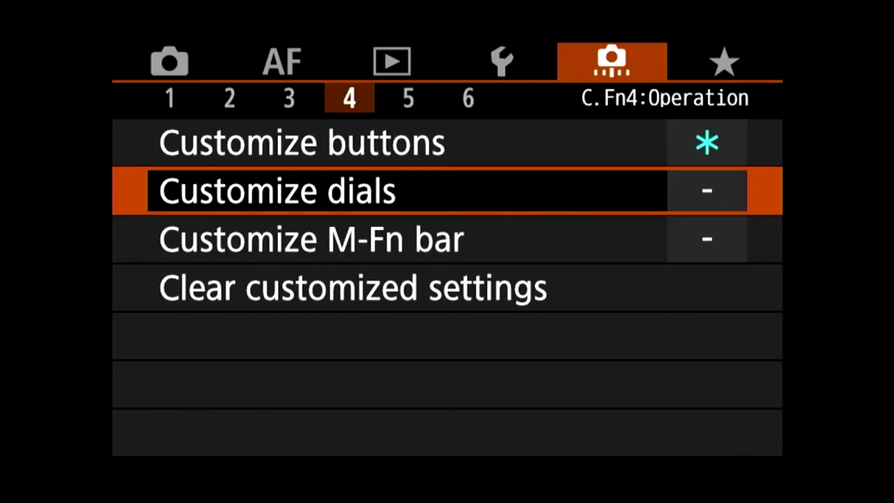
Look at the Customize M-Fn bar assignments and safety lock options, and leave them as they are
key("Down")
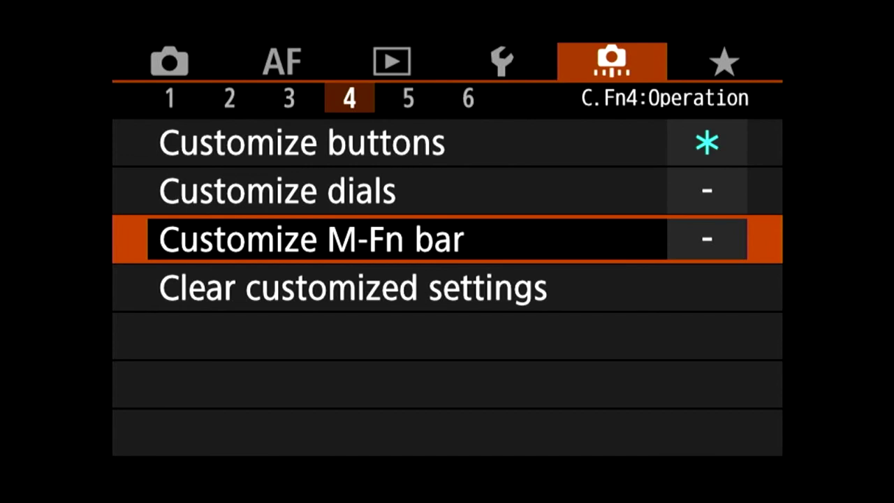
key("Return")
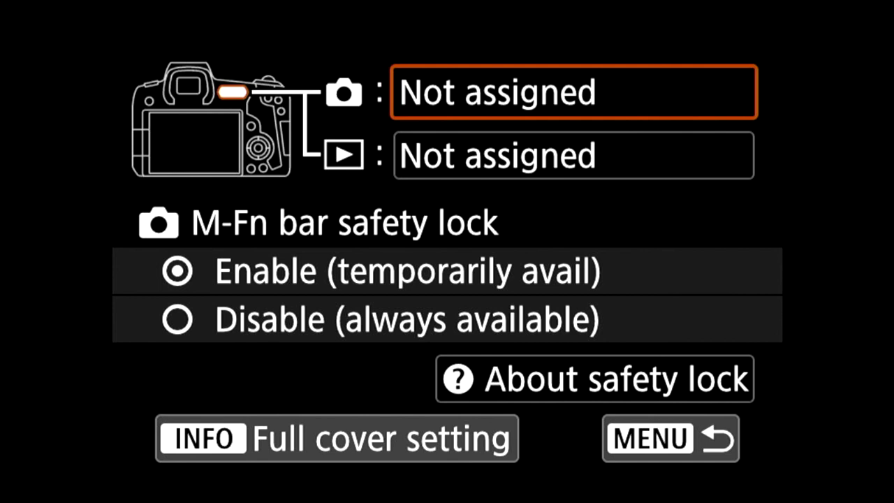
key("Escape")
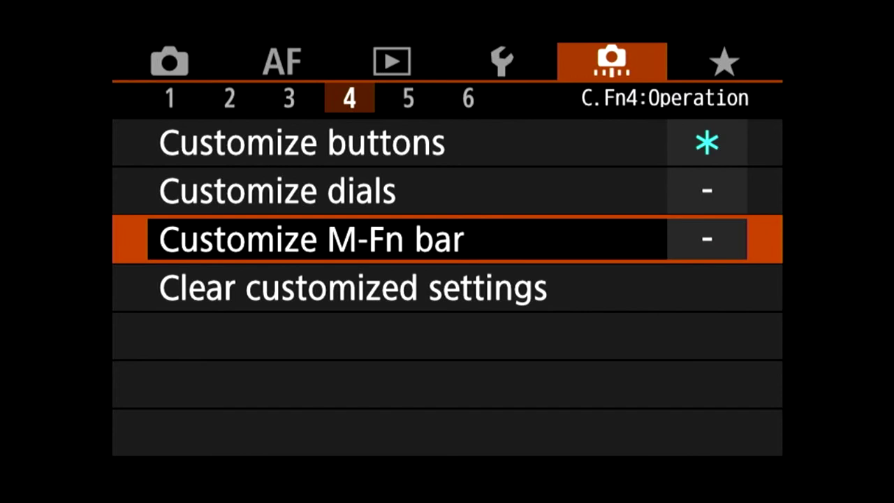
View the Clear customized settings confirmation and cancel it without clearing the button, dial and M-Fn bar customizations
key("Down")
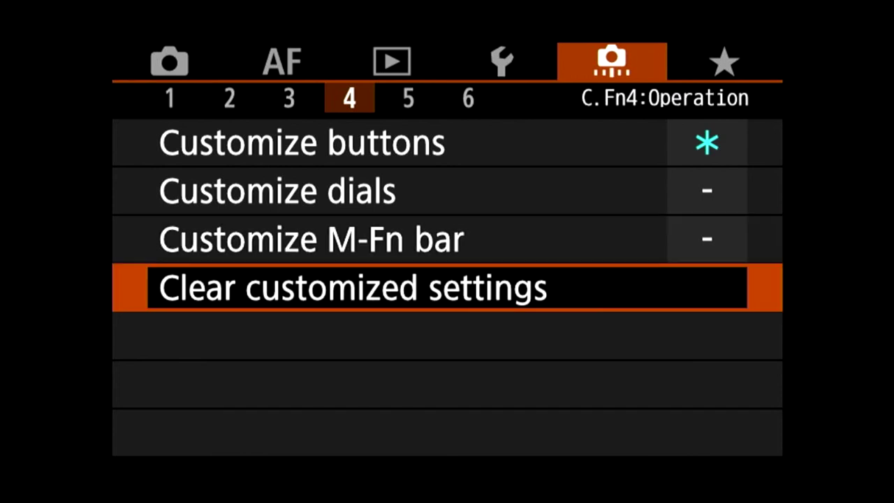
key("Return")
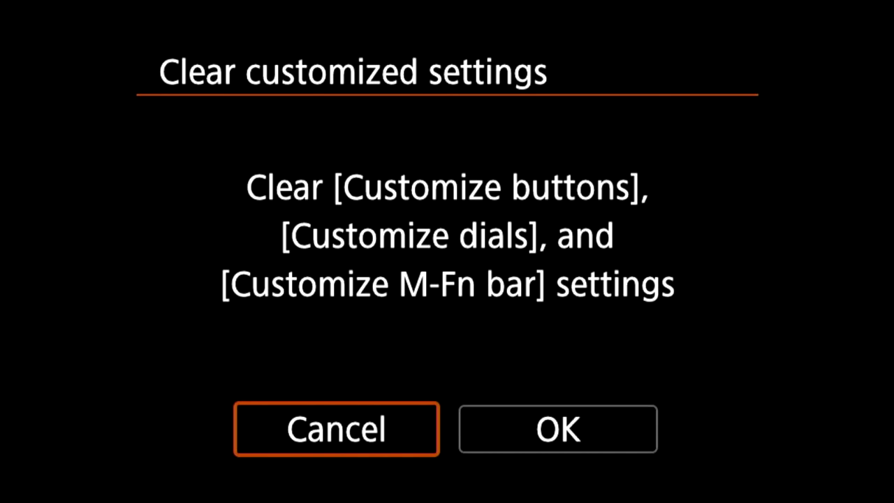
key("Return")
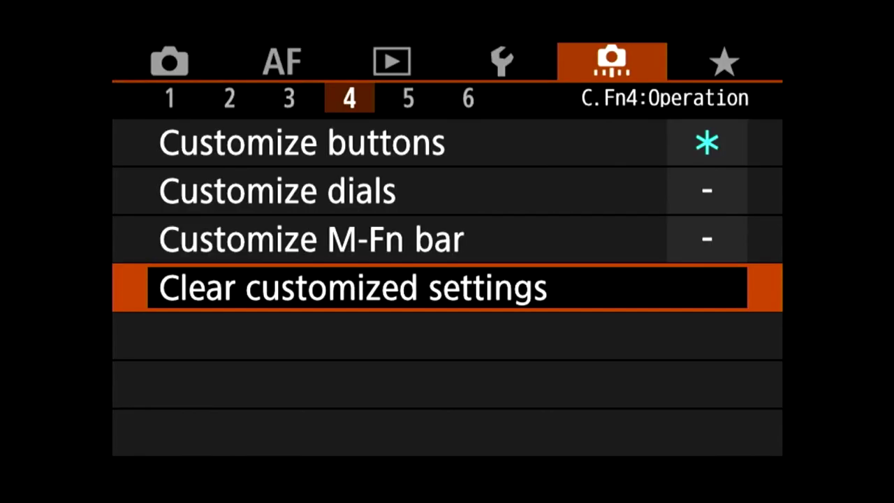
Review the aspect ratios offered for Add cropping information in the C.Fn5:Others settings and keep it Off
key("Right")
key("Up")
key("Up")
key("Up")
key("Up")
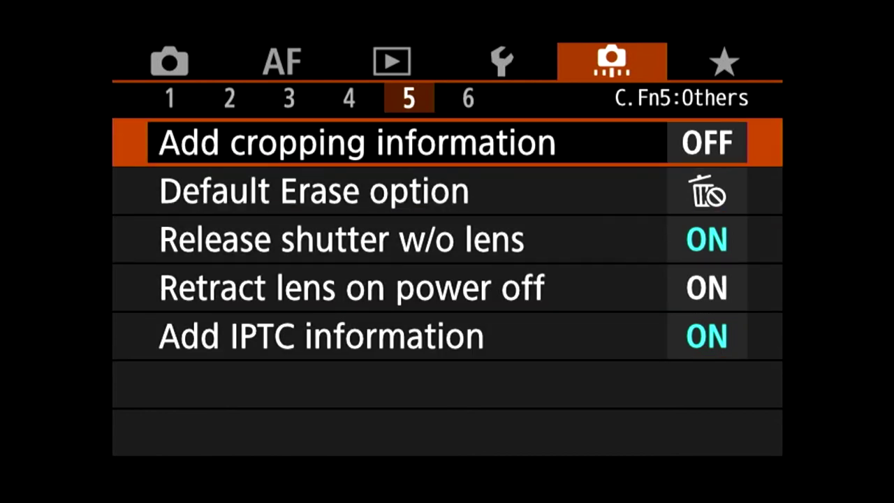
key("Return")
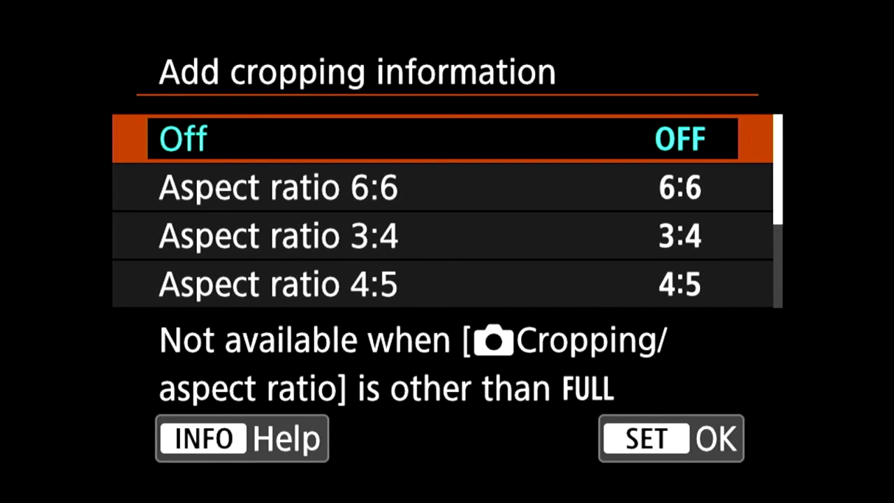
key("Down")
key("Down")
key("Down")
key("Down")
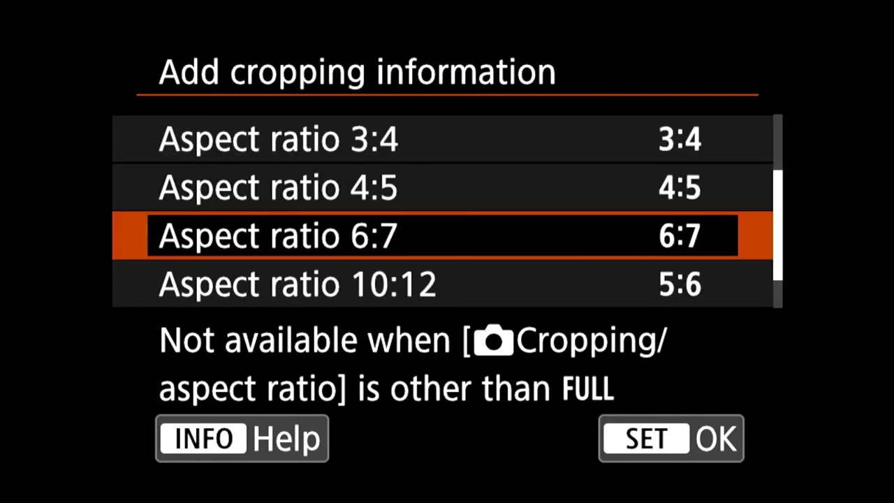
key("Down")
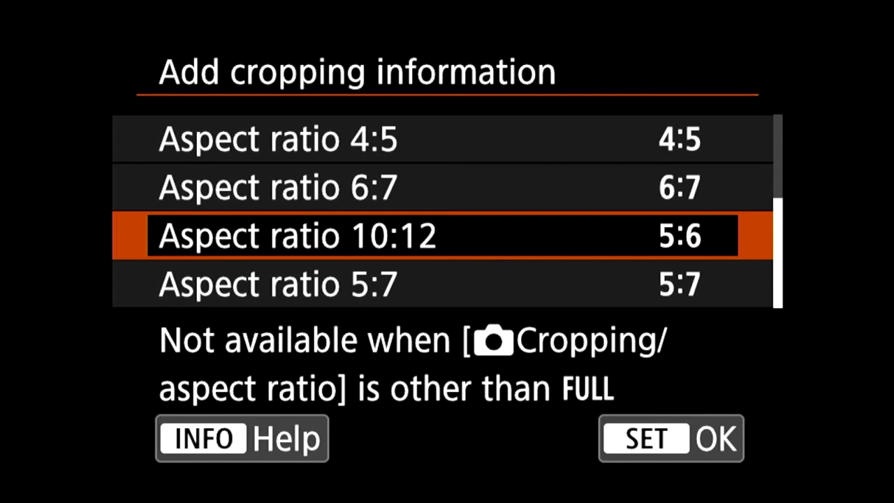
key("Down")
key("Down")
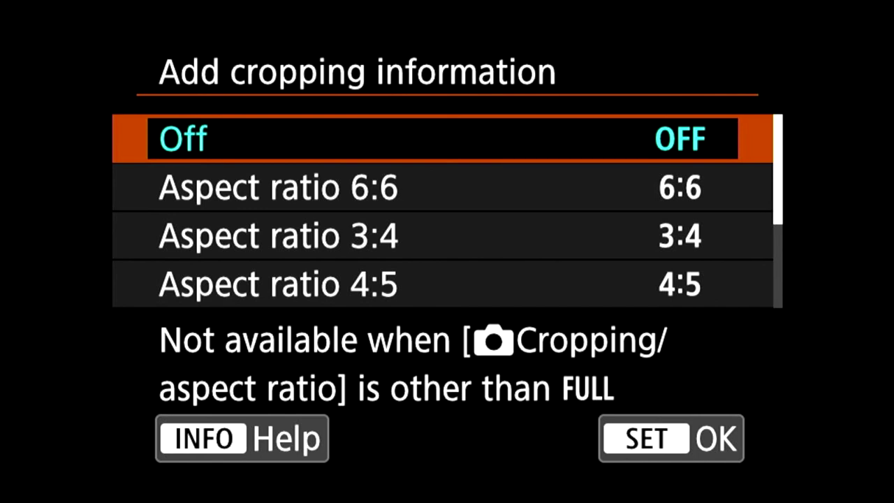
key("Return")
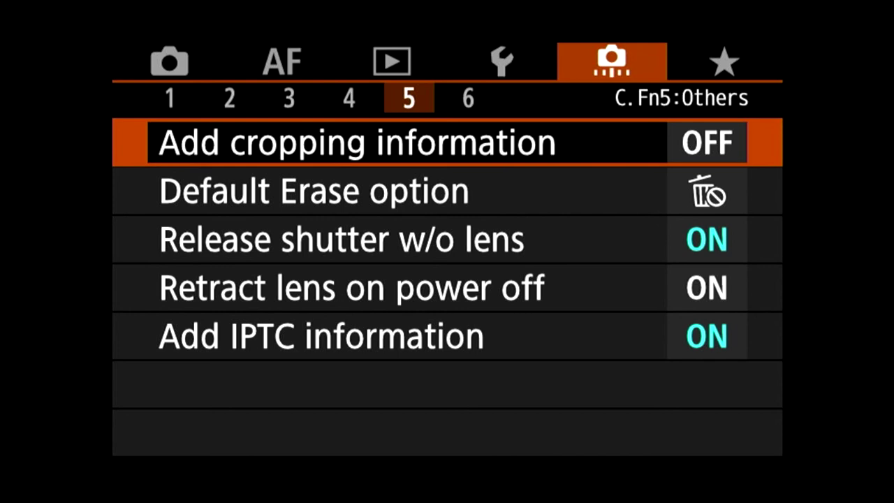
Review the Default Erase option choices, including the RAW and JPEG erase defaults, and keep [Cancel] selected
key("Down")
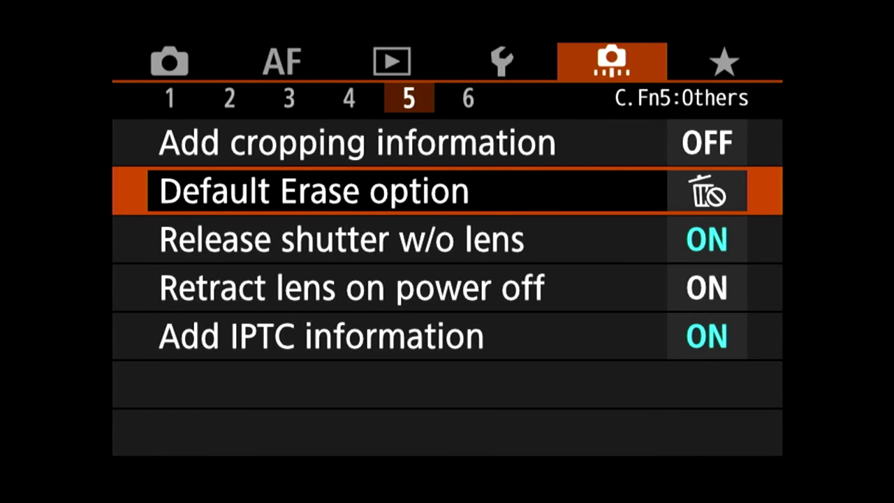
key("Return")
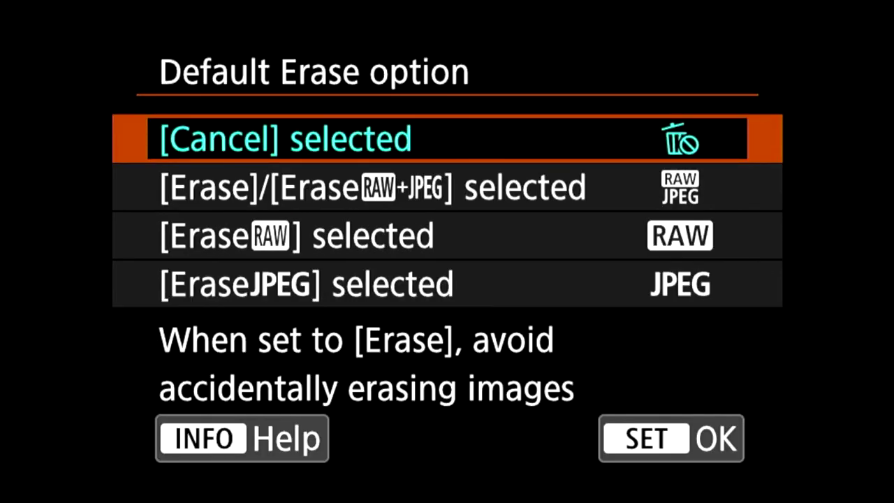
key("Return")
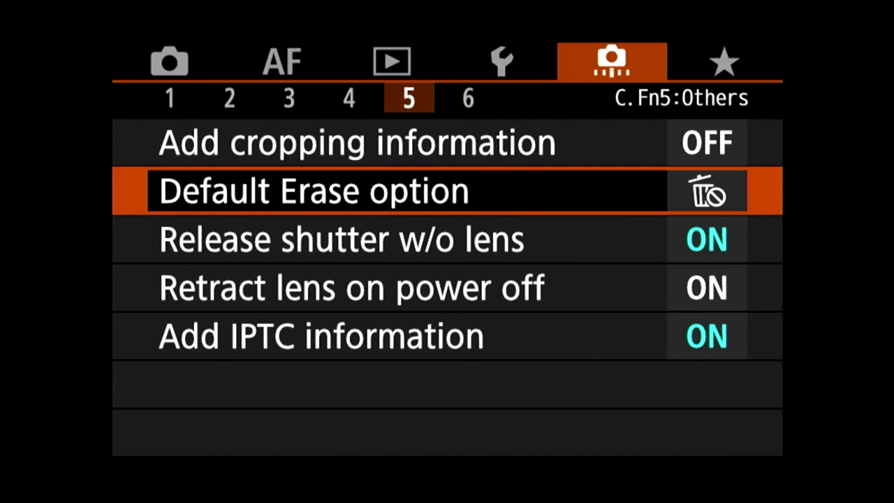
key("Return")
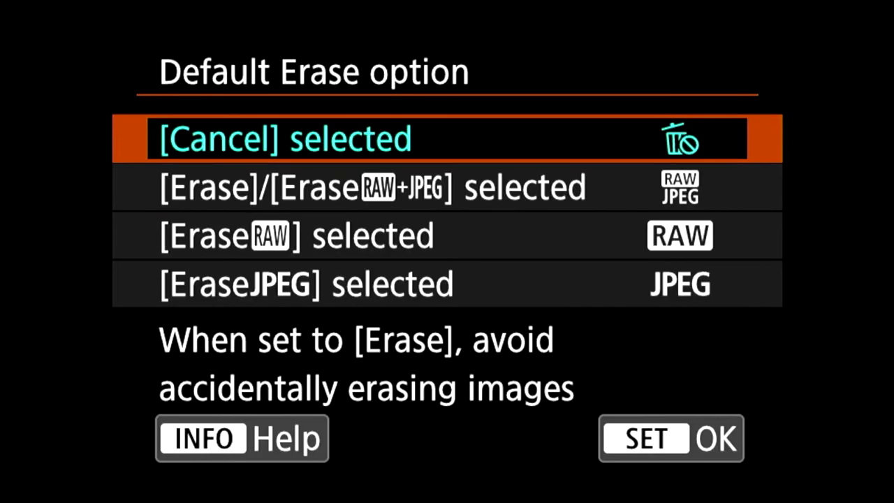
key("Down")
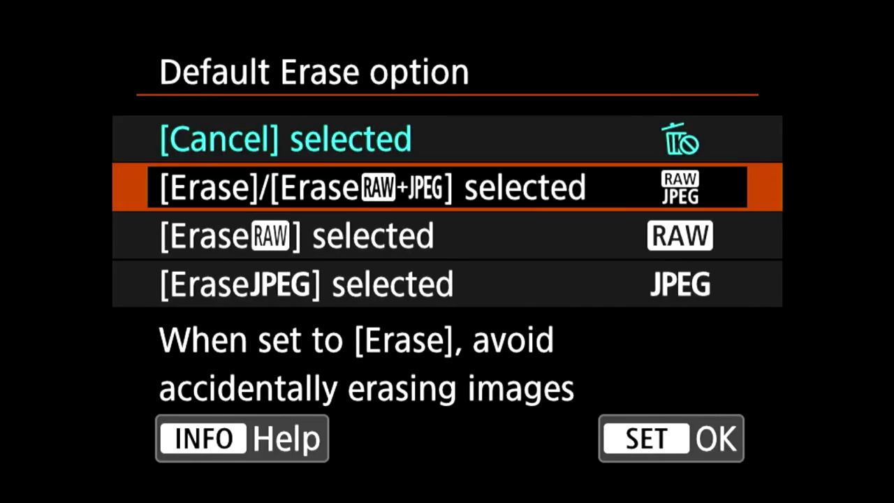
key("Down")
key("Down")
key("Down")
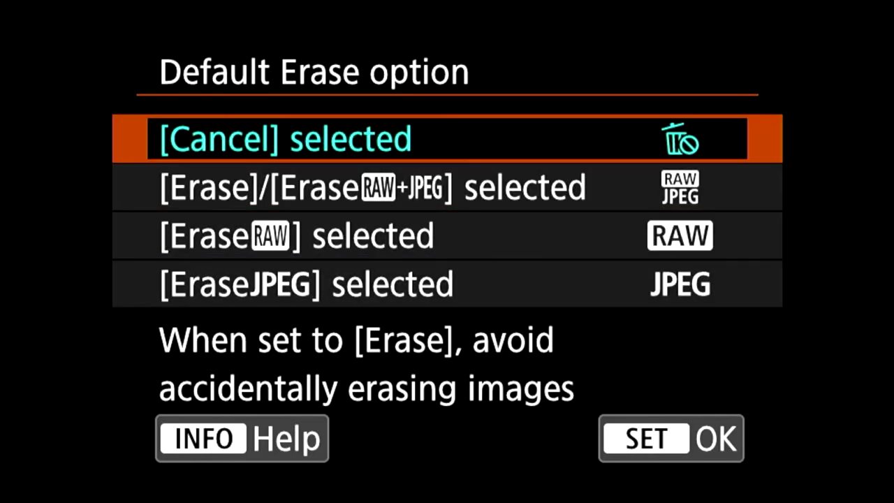
key("Return")
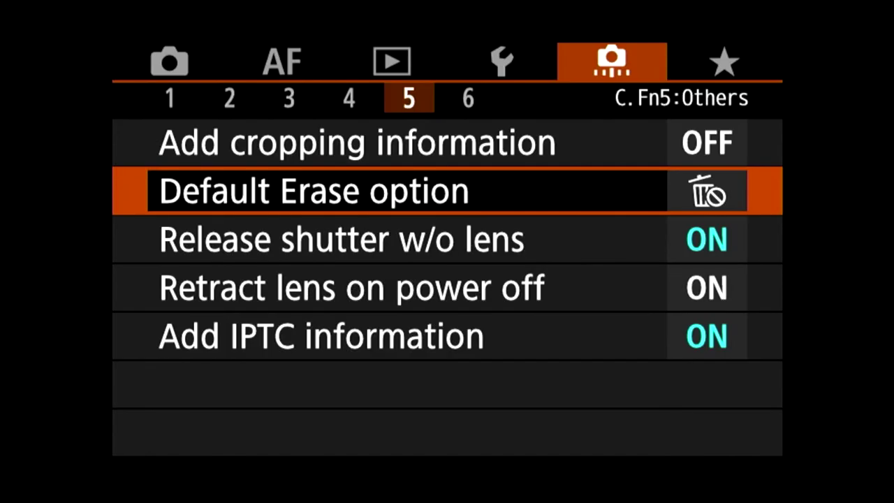
Set Release shutter w/o lens to Disable in the C.Fn5:Others settings
key("Down")
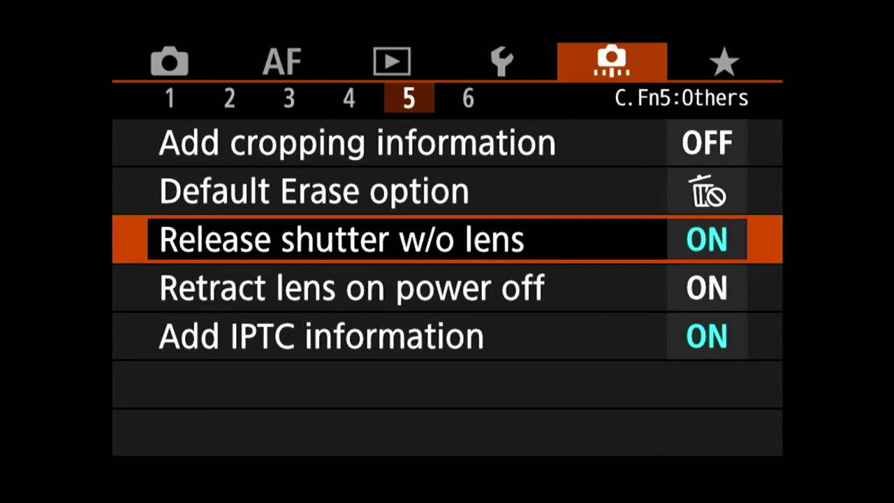
key("Return")
key("Up")
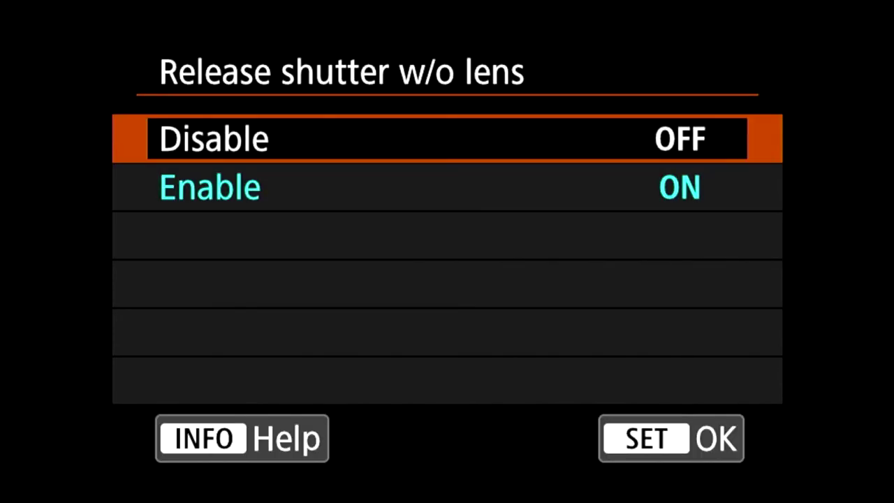
key("Return")
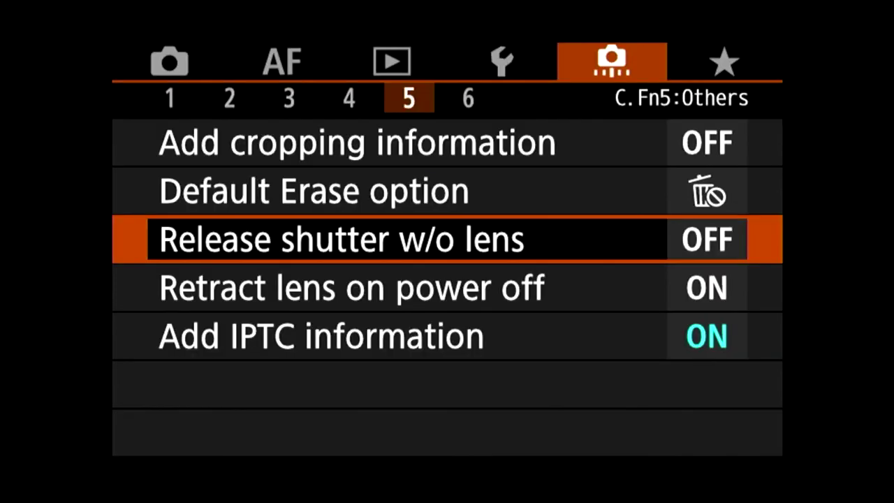
Set Release shutter w/o lens back to Enable
key("Return")
key("Down")
key("Return")
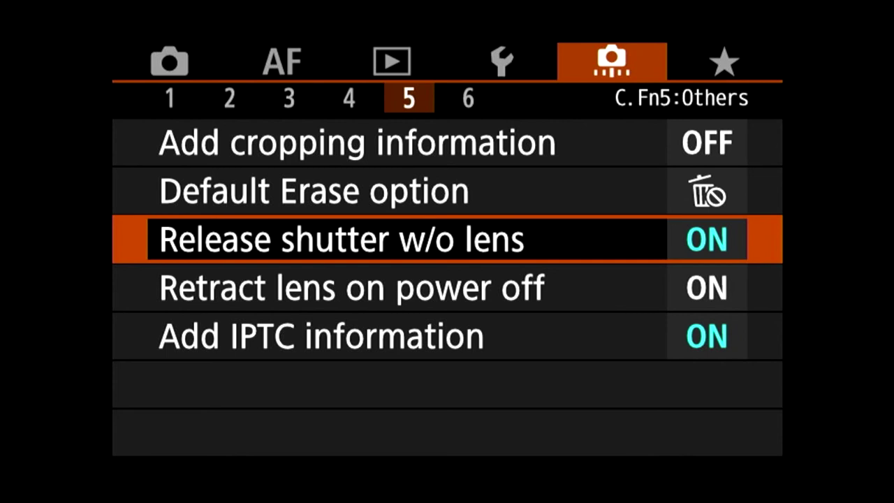
Look at Retract lens on power off and the Add IPTC information options, keeping Add IPTC information set to Enable
key("Down")
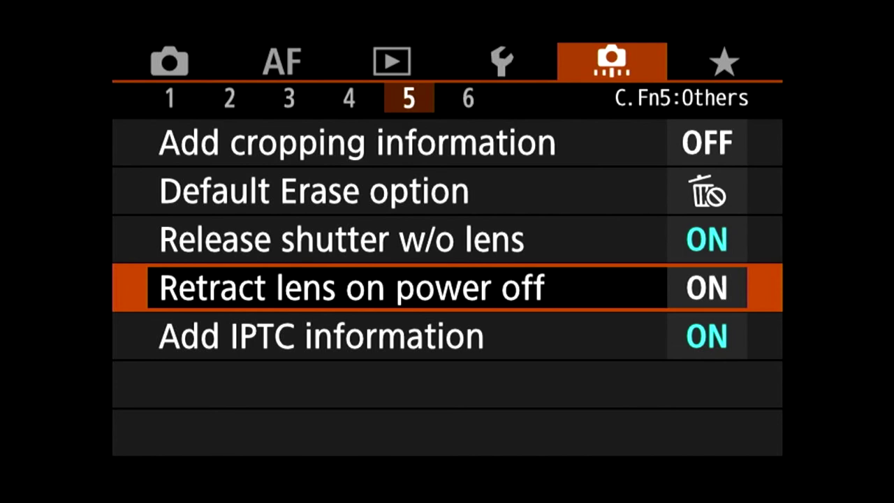
key("Down")
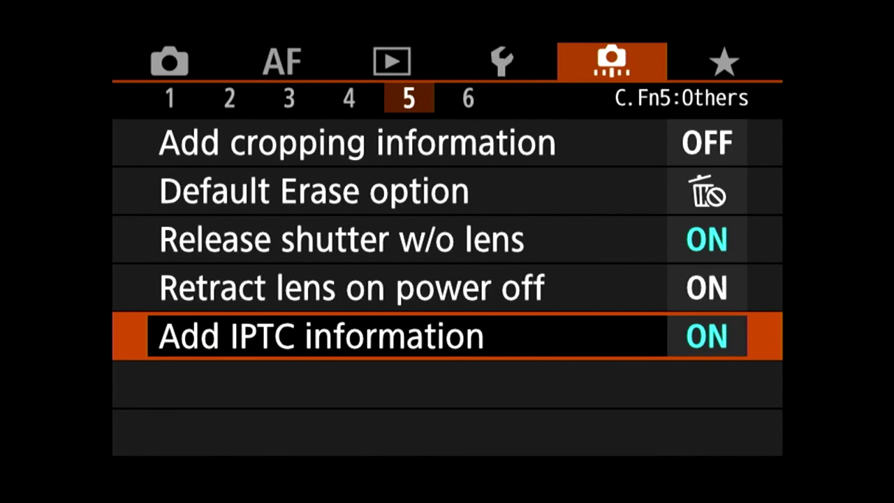
key("Return")
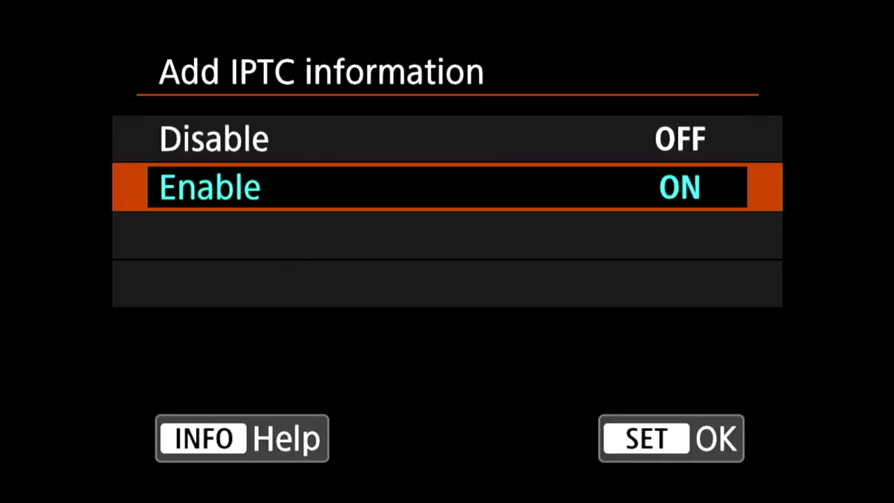
key("Return")
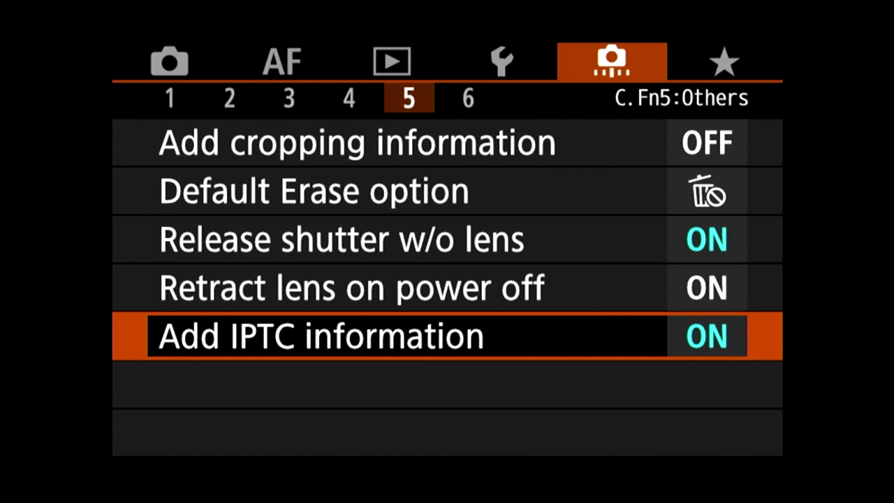
View the Clear all Custom Func. (C.Fn) confirmation in C.Fn6:Clear and cancel it without clearing the settings
key("Right")
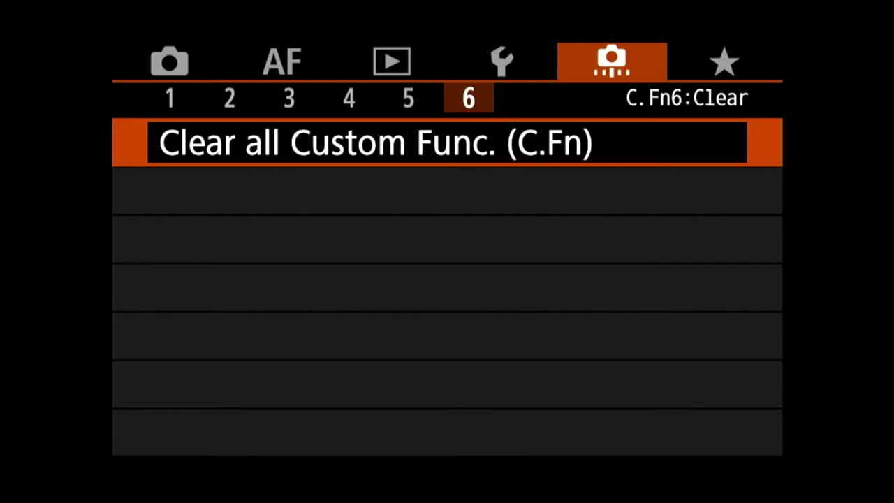
key("Return")
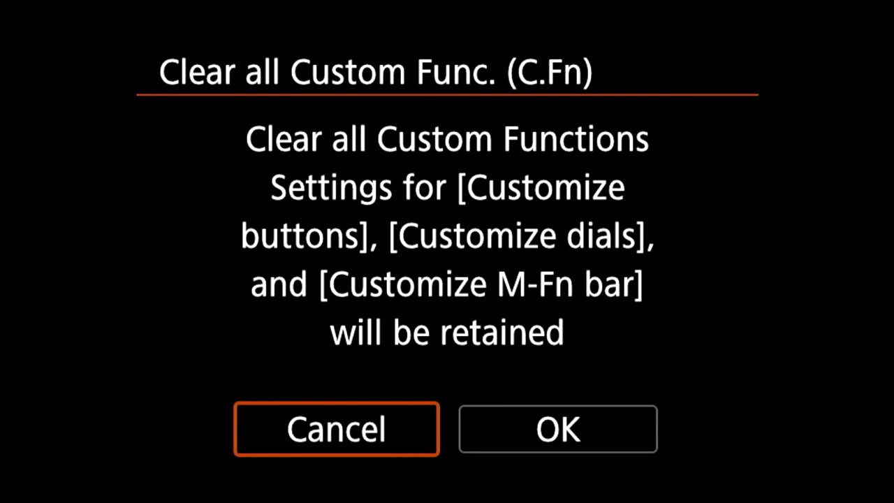
key("Return")
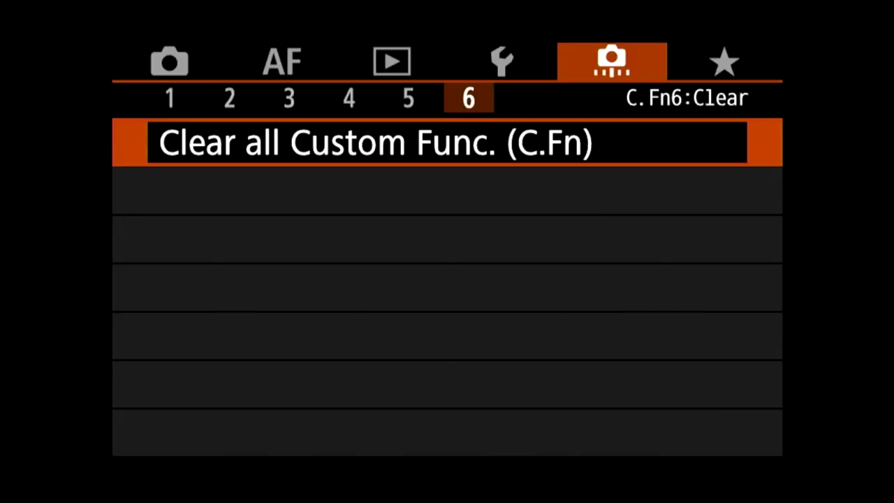